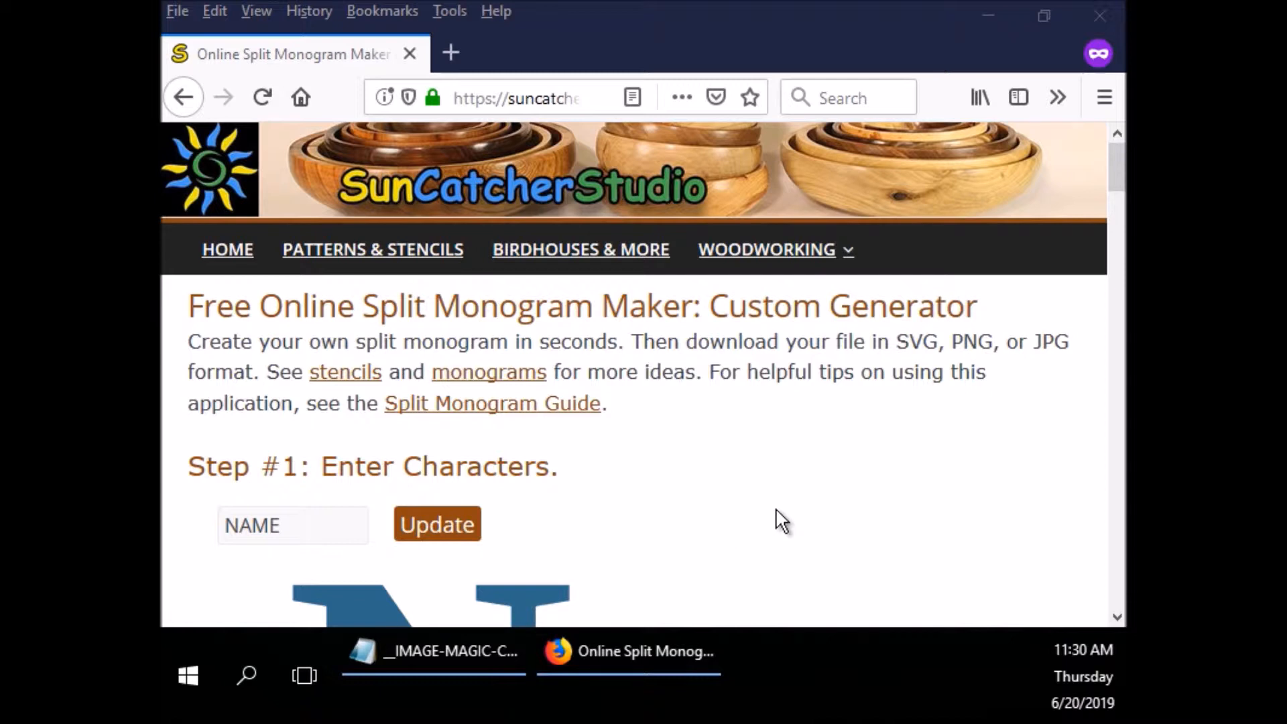
Step: Replace the placeholder monogram text with the family surname in capitals and update the image
{"action": "scroll", "coordinate": [792, 517], "scroll_direction": "down", "scroll_amount": 2}
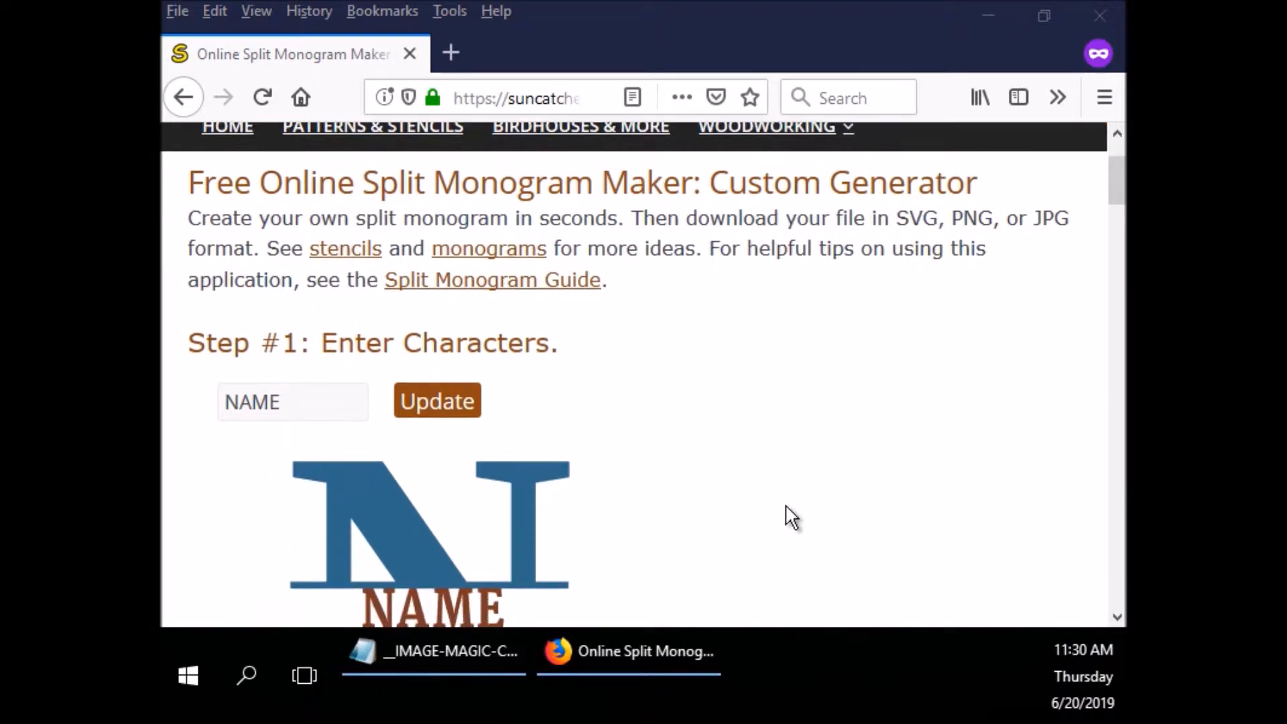
{"action": "scroll", "coordinate": [790, 516], "scroll_direction": "down", "scroll_amount": 2}
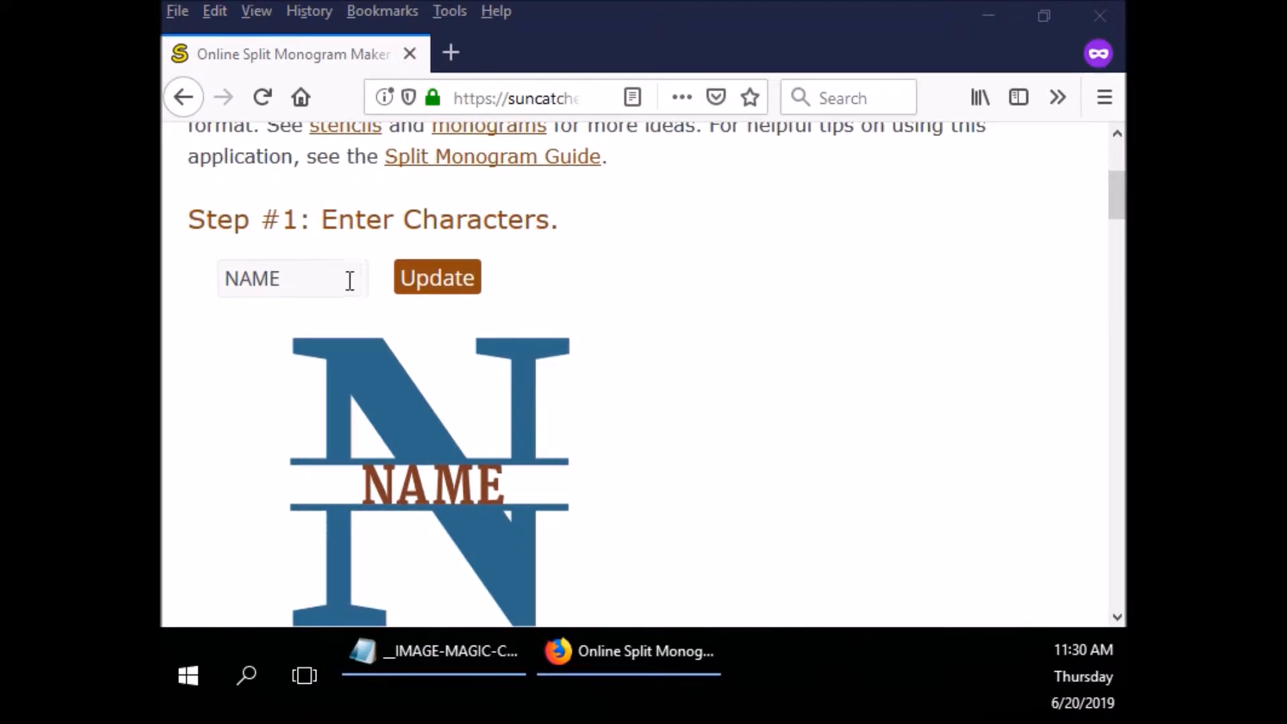
{"action": "left_click_drag", "start_coordinate": [311, 278], "coordinate": [233, 277]}
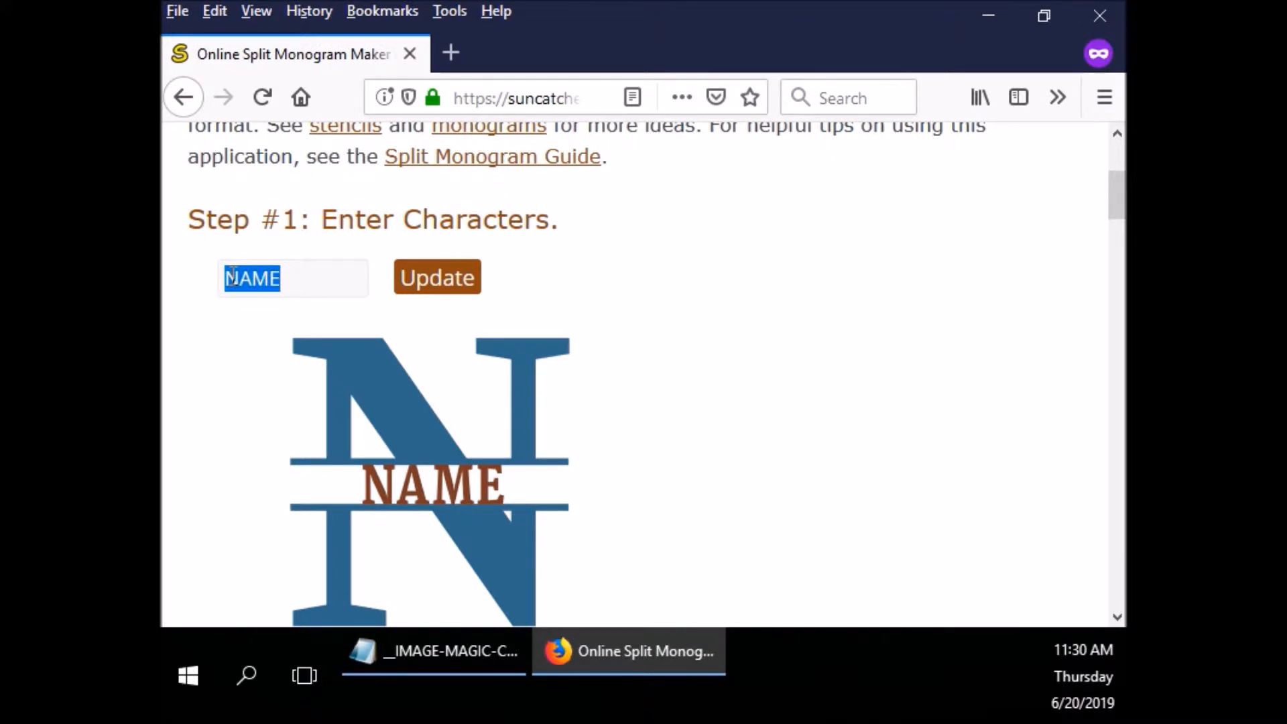
{"action": "type", "text": "ROSE"}
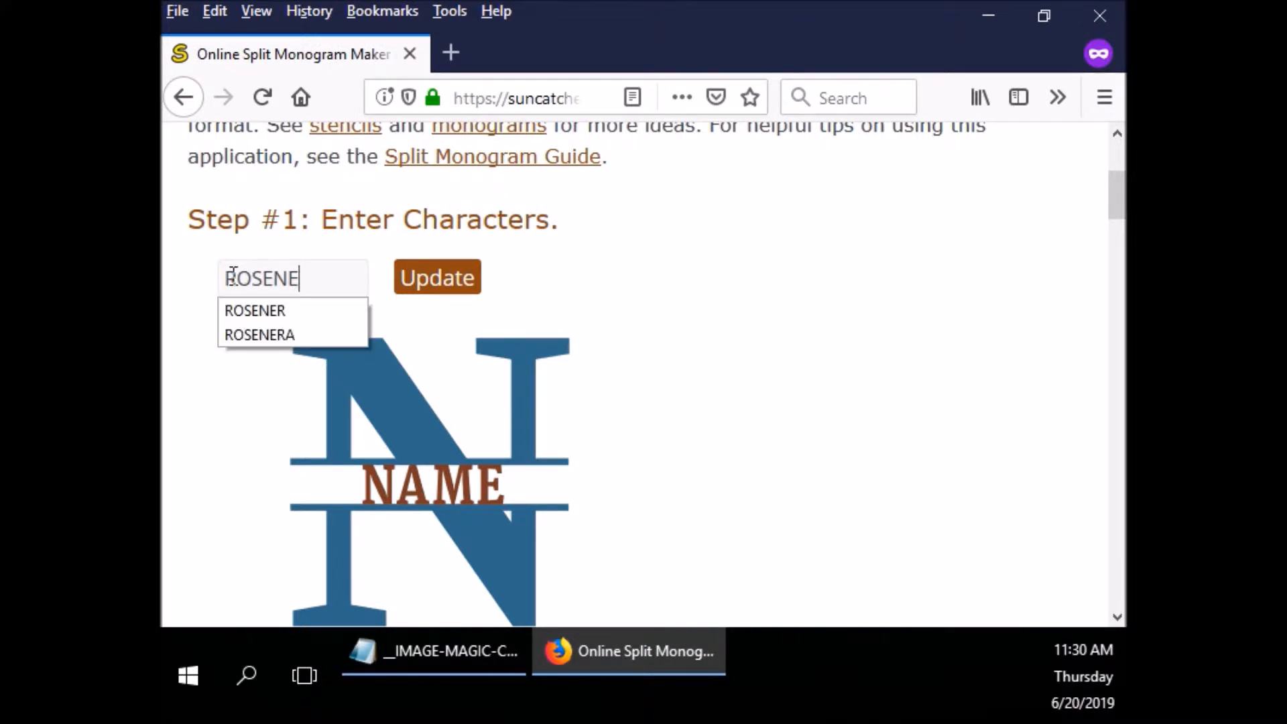
{"action": "left_click", "coordinate": [437, 278]}
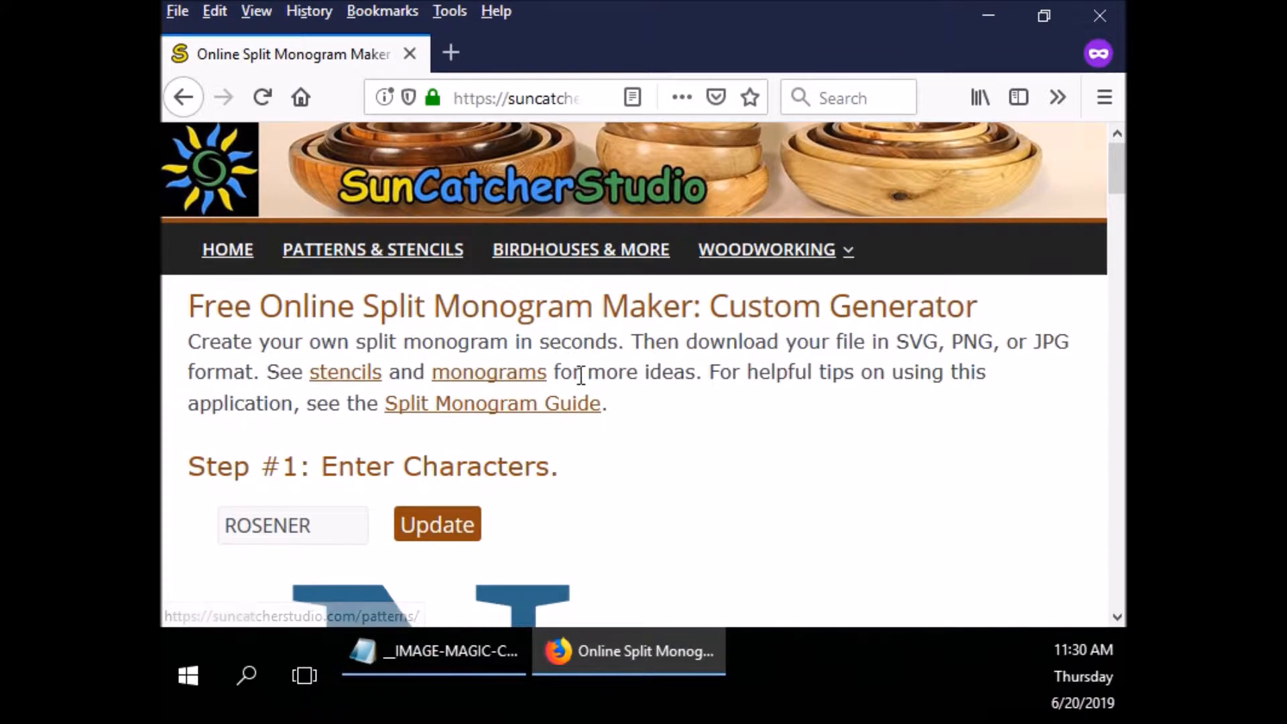
Step: Choose the red baseball design as the monogram frame
{"action": "scroll", "coordinate": [583, 378], "scroll_direction": "down", "scroll_amount": 5}
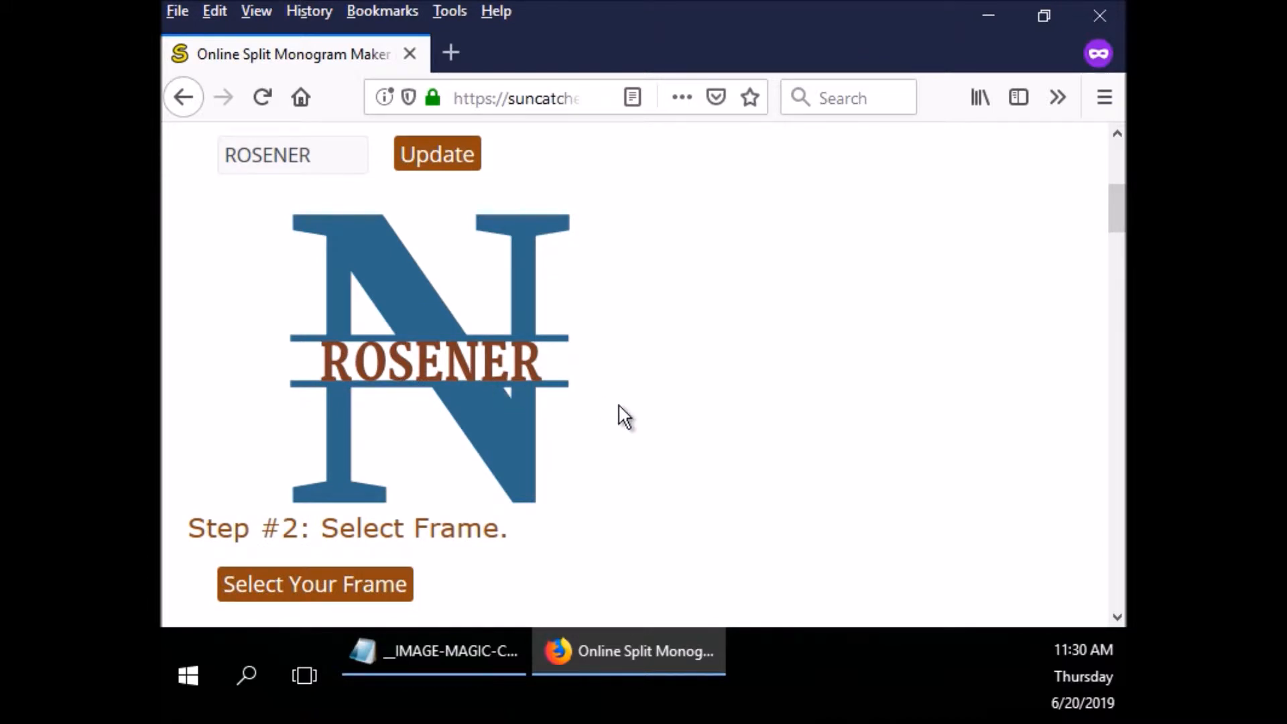
{"action": "scroll", "coordinate": [618, 405], "scroll_direction": "down", "scroll_amount": 2}
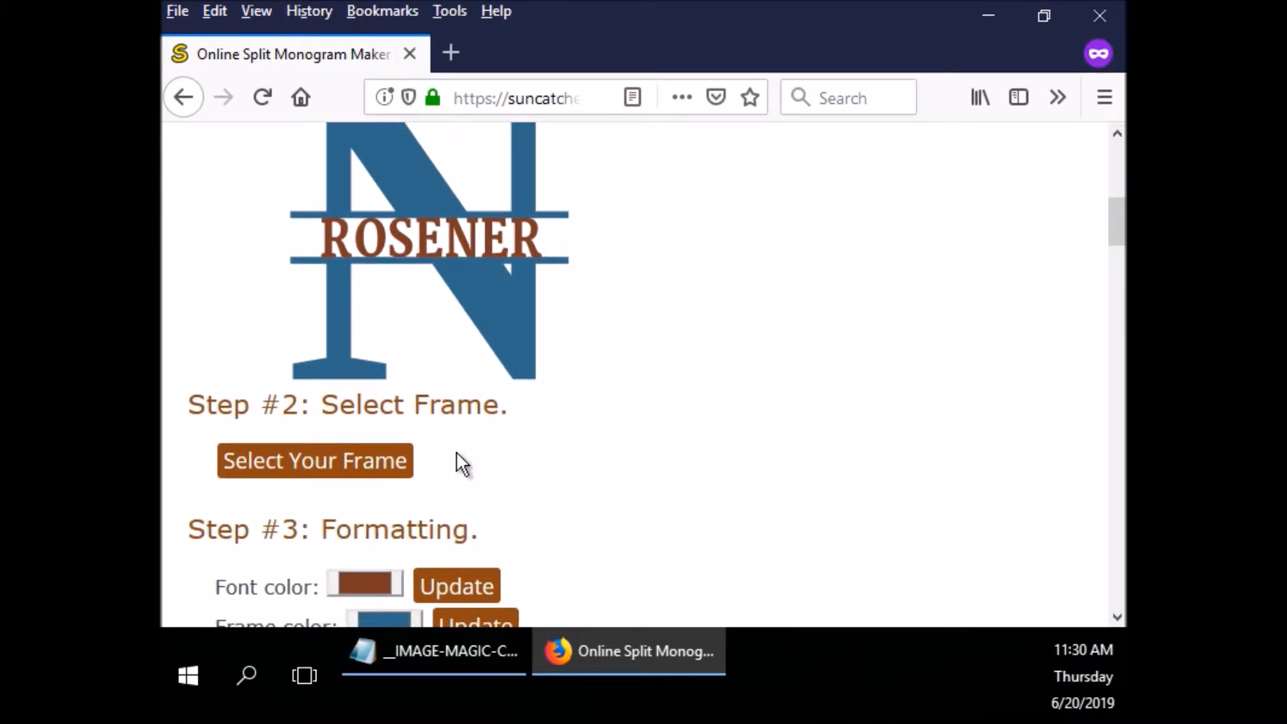
{"action": "mouse_move", "coordinate": [379, 463]}
{"action": "scroll", "coordinate": [377, 472], "scroll_direction": "down", "scroll_amount": 5}
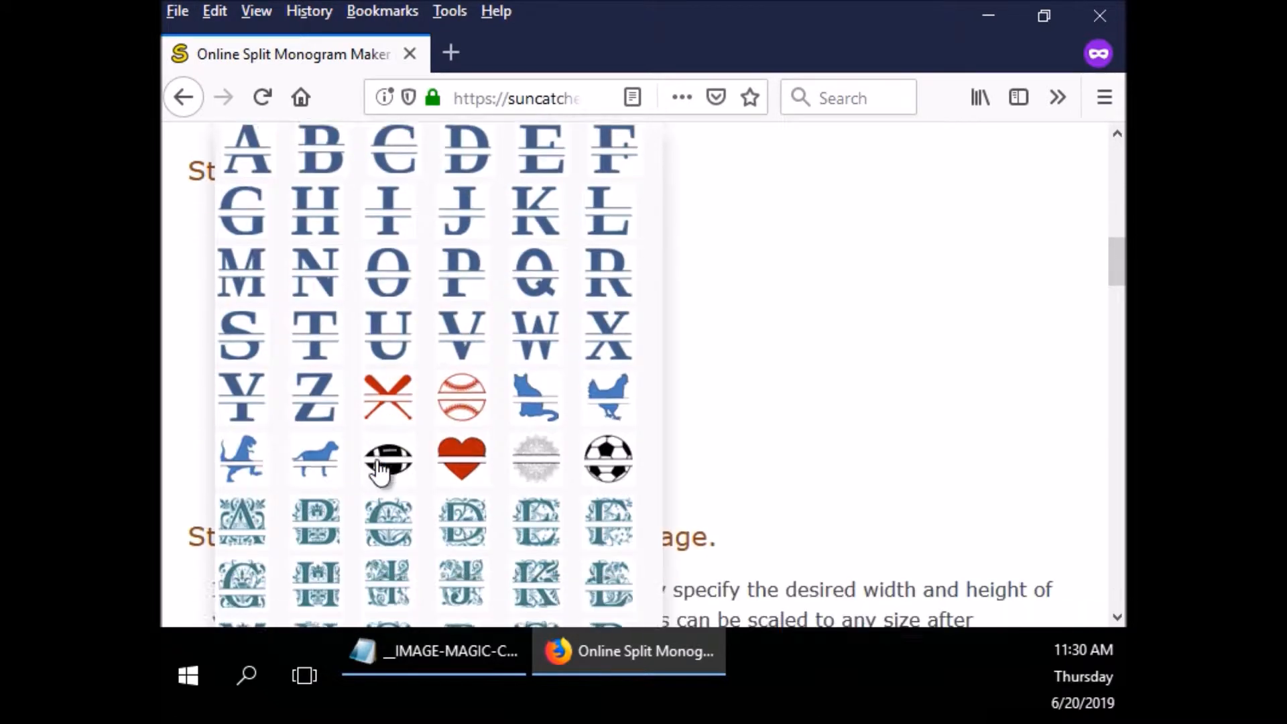
{"action": "left_click", "coordinate": [467, 387]}
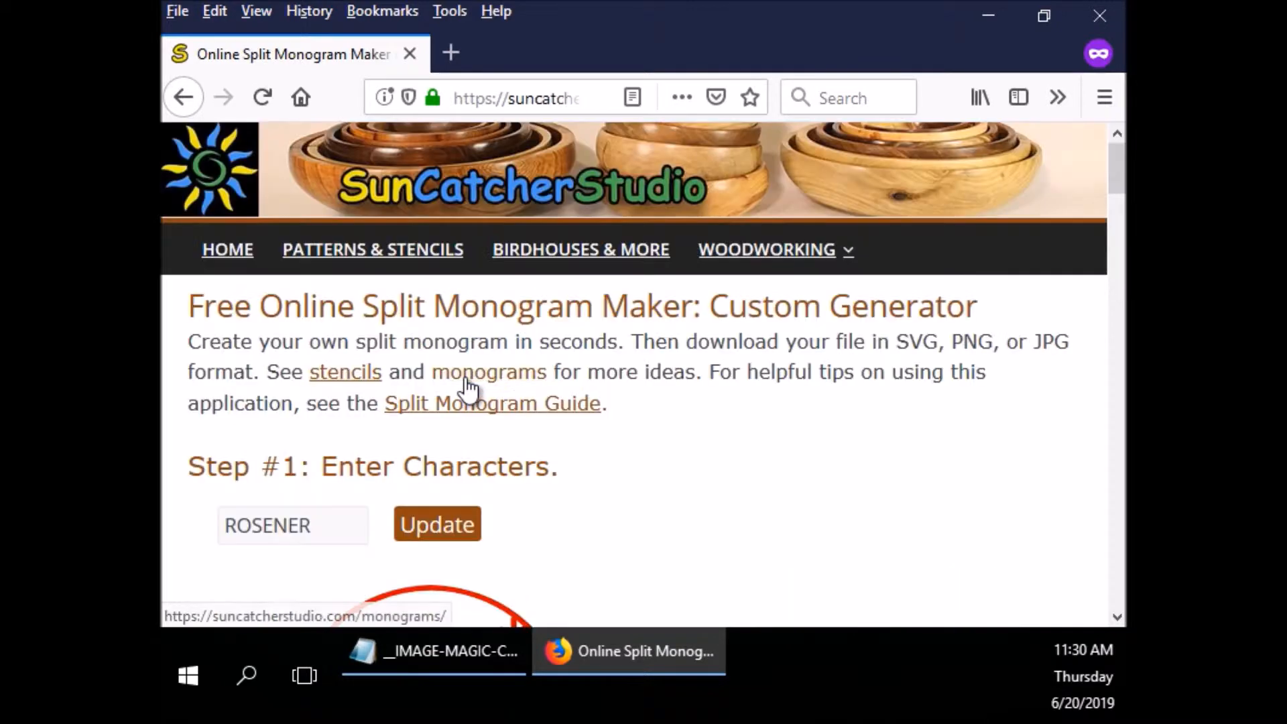
Step: Change the monogram frame to the red heart design
{"action": "scroll", "coordinate": [556, 405], "scroll_direction": "down", "scroll_amount": 3}
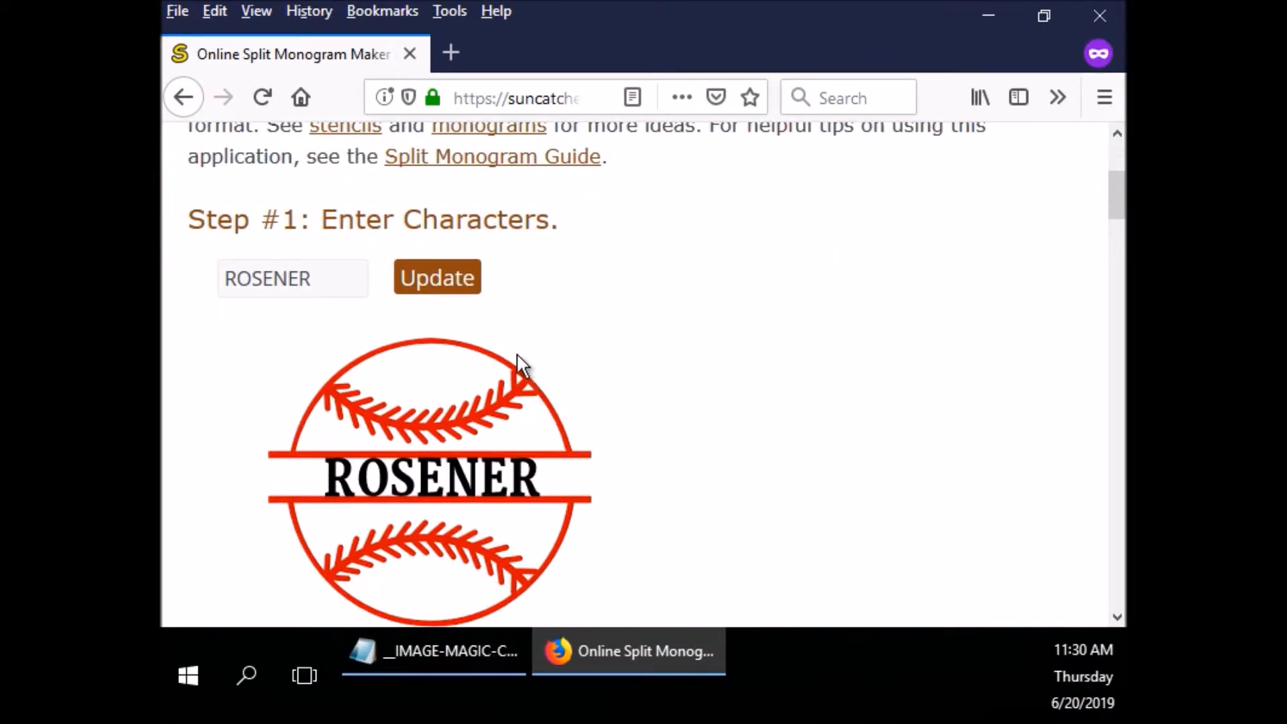
{"action": "scroll", "coordinate": [429, 335], "scroll_direction": "down", "scroll_amount": 3}
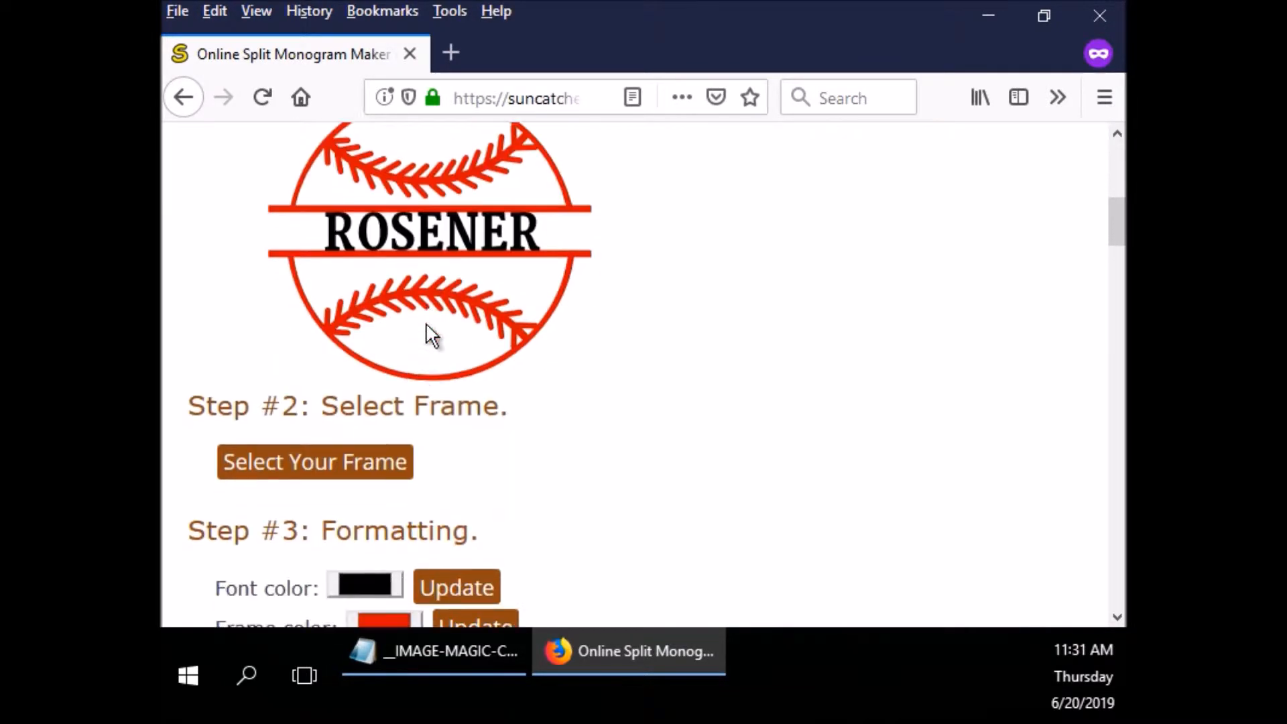
{"action": "left_click", "coordinate": [391, 460]}
{"action": "scroll", "coordinate": [392, 469], "scroll_direction": "down", "scroll_amount": 3}
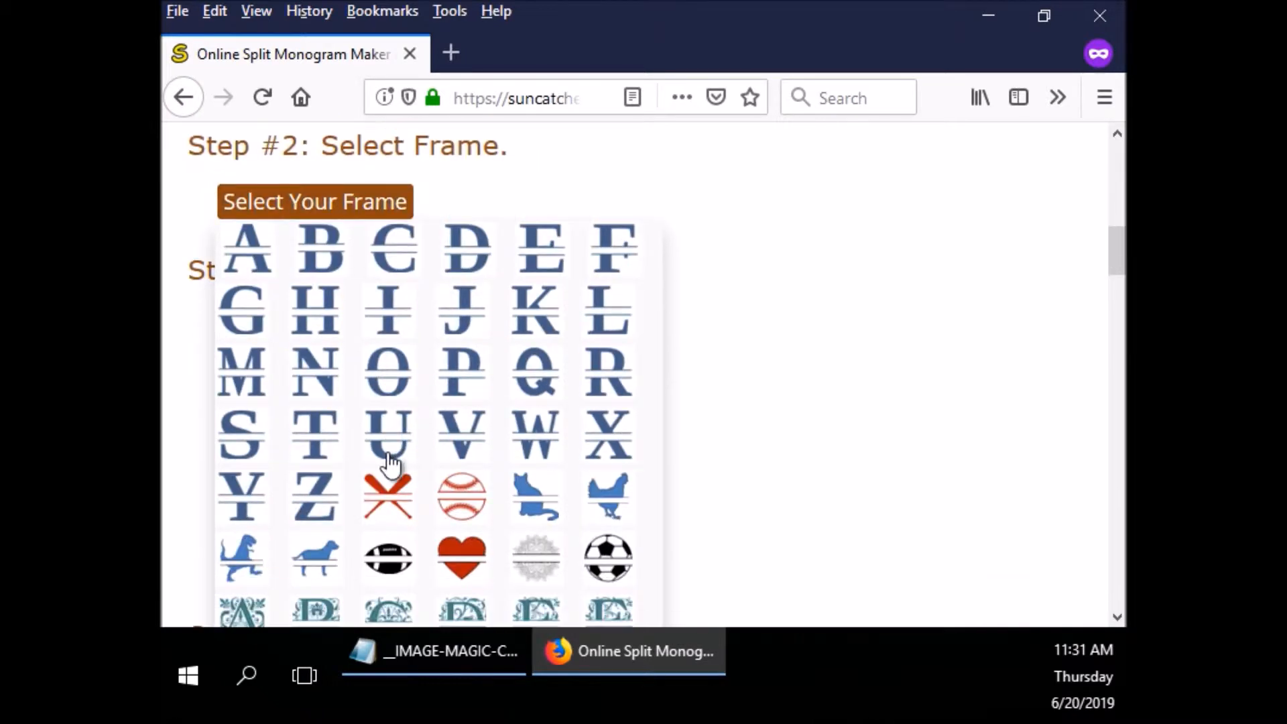
{"action": "scroll", "coordinate": [402, 459], "scroll_direction": "down", "scroll_amount": 2}
{"action": "left_click", "coordinate": [461, 452]}
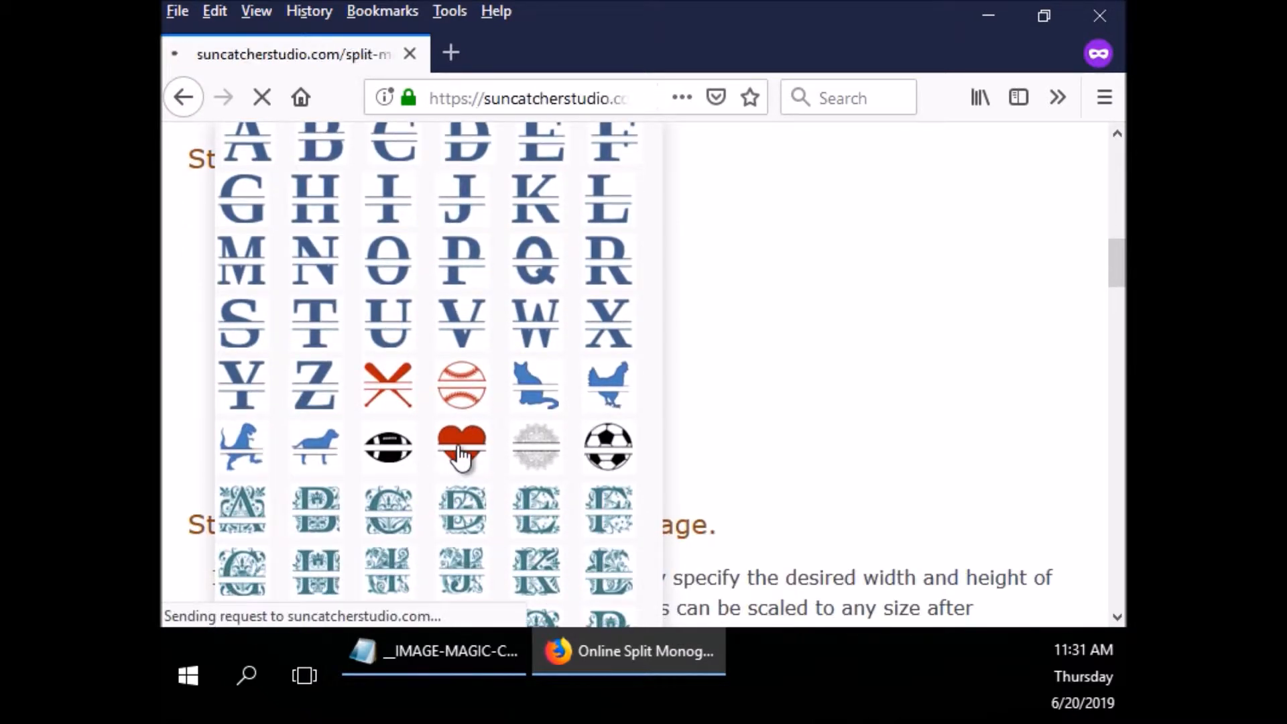
Step: Switch the monogram frame to the black-and-white soccer ball design
{"action": "scroll", "coordinate": [460, 448], "scroll_direction": "down", "scroll_amount": 4}
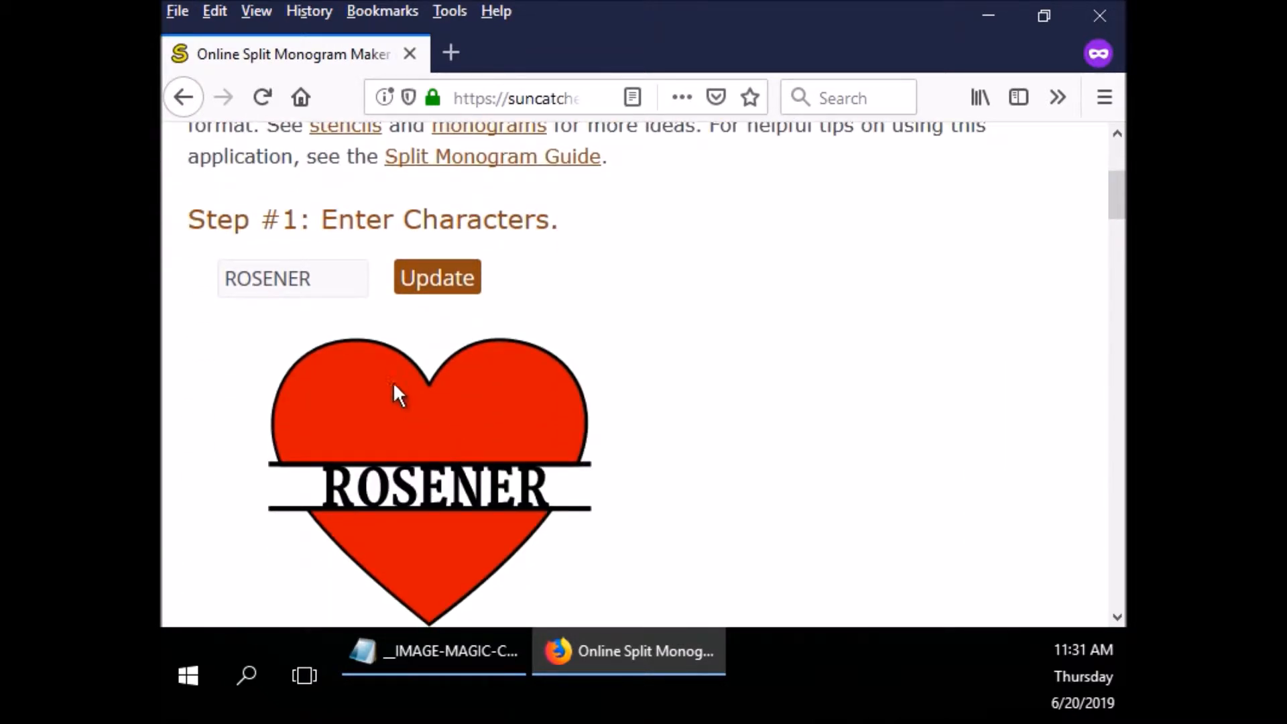
{"action": "scroll", "coordinate": [395, 388], "scroll_direction": "down", "scroll_amount": 4}
{"action": "left_click", "coordinate": [395, 342]}
{"action": "scroll", "coordinate": [429, 449], "scroll_direction": "down", "scroll_amount": 1}
{"action": "scroll", "coordinate": [439, 471], "scroll_direction": "down", "scroll_amount": 3}
{"action": "left_click", "coordinate": [608, 455]}
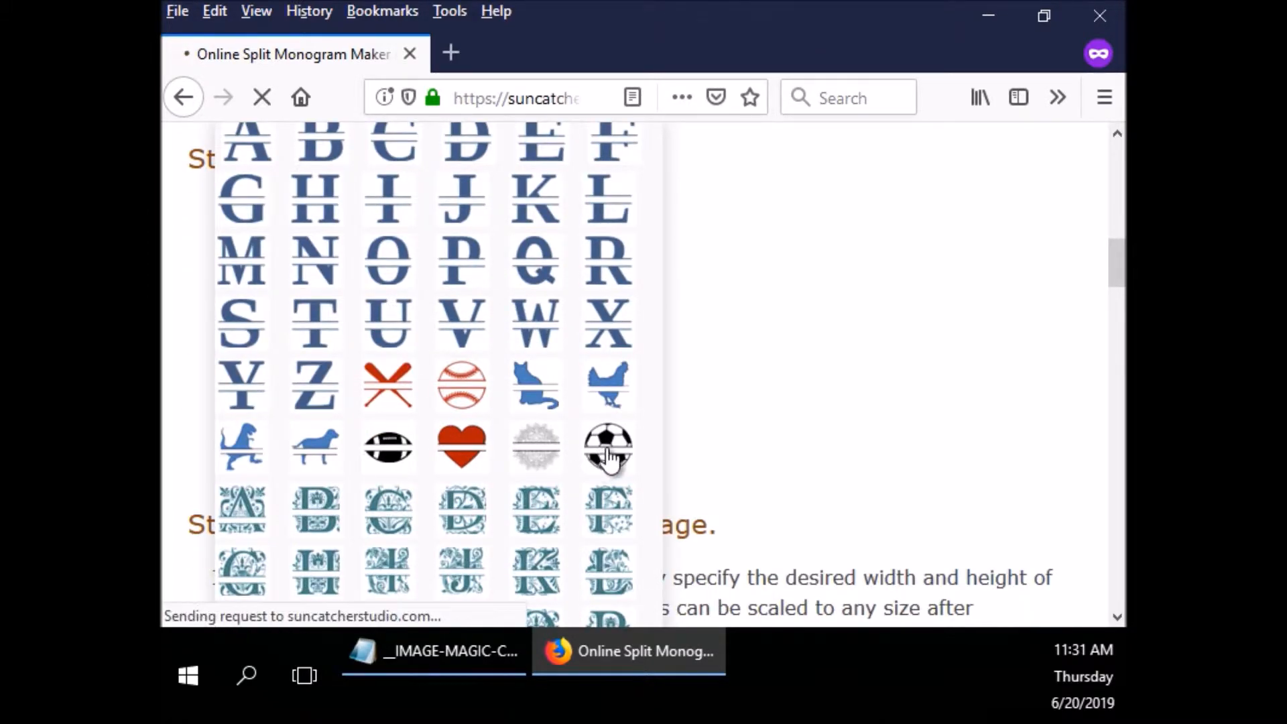
Step: Select the ornate floral letter R as the monogram frame
{"action": "scroll", "coordinate": [611, 457], "scroll_direction": "down", "scroll_amount": 4}
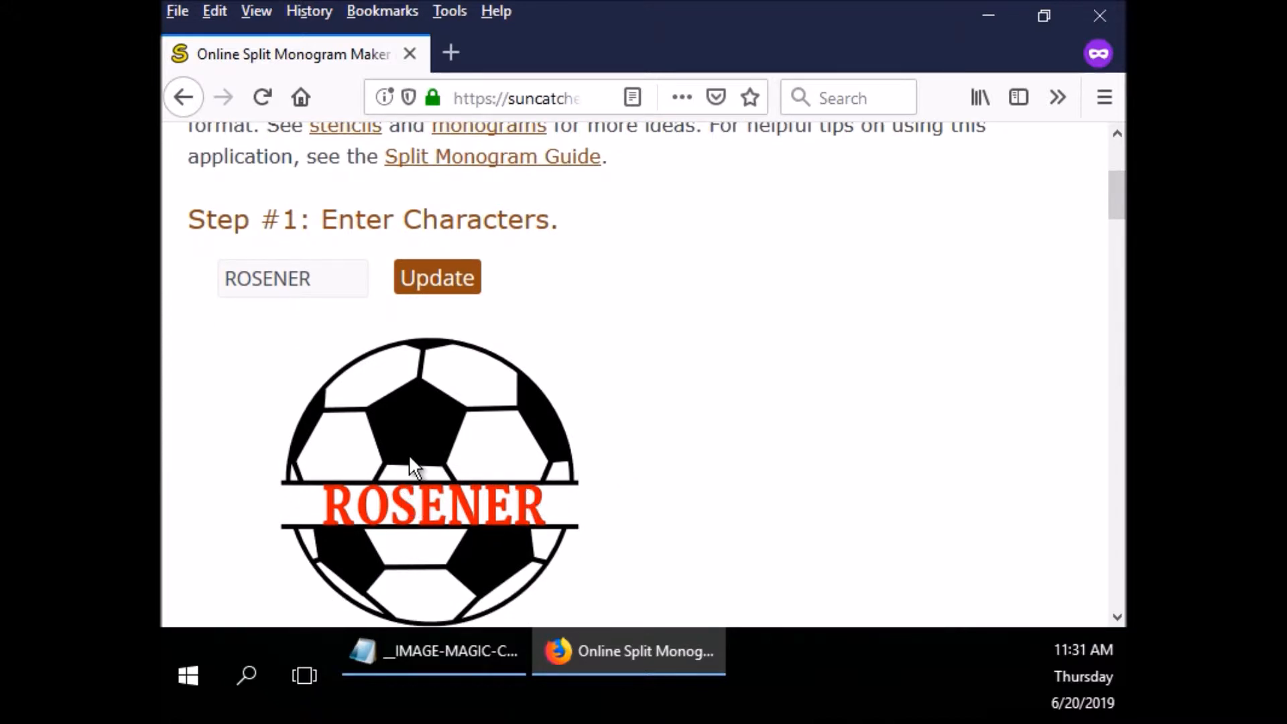
{"action": "scroll", "coordinate": [409, 454], "scroll_direction": "down", "scroll_amount": 6}
{"action": "left_click", "coordinate": [362, 345]}
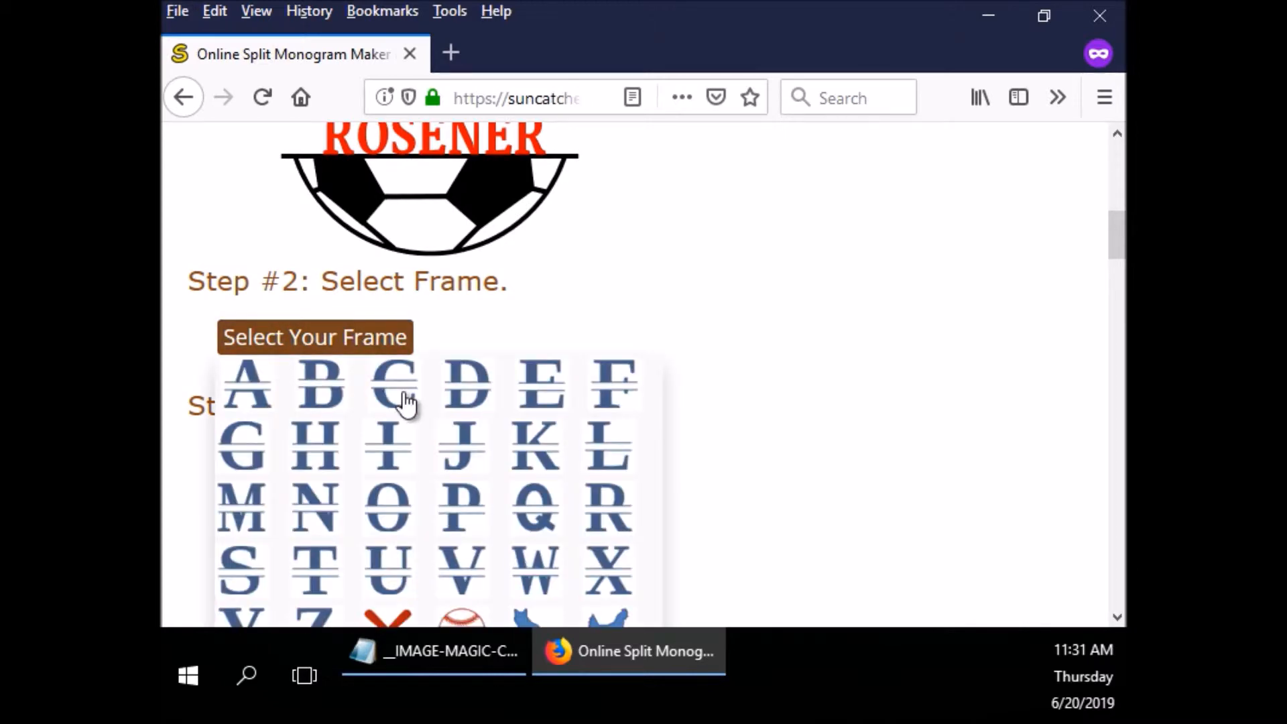
{"action": "scroll", "coordinate": [405, 403], "scroll_direction": "down", "scroll_amount": 5}
{"action": "scroll", "coordinate": [409, 402], "scroll_direction": "down", "scroll_amount": 1}
{"action": "left_click", "coordinate": [617, 517]}
Step: Replace the frame with the plain blue split letter R
{"action": "scroll", "coordinate": [618, 517], "scroll_direction": "down", "scroll_amount": 4}
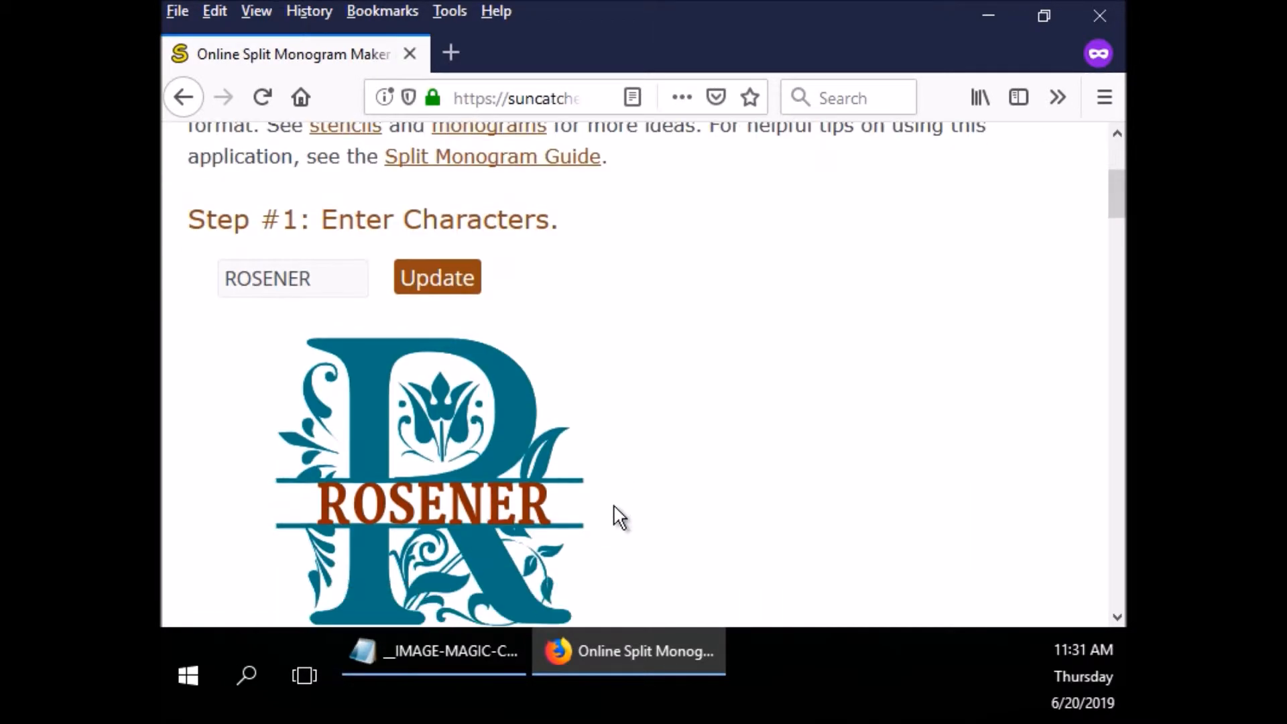
{"action": "scroll", "coordinate": [448, 506], "scroll_direction": "down", "scroll_amount": 6}
{"action": "left_click", "coordinate": [366, 466]}
{"action": "scroll", "coordinate": [367, 472], "scroll_direction": "down", "scroll_amount": 3}
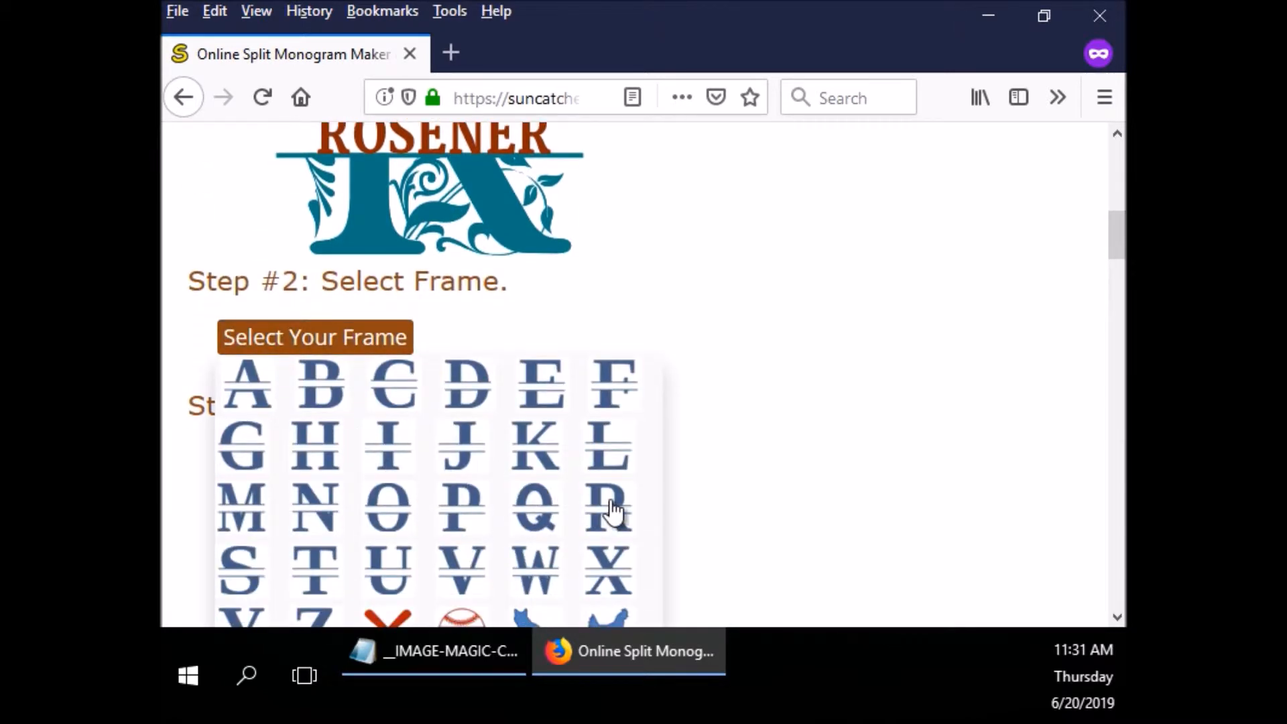
{"action": "left_click", "coordinate": [614, 512]}
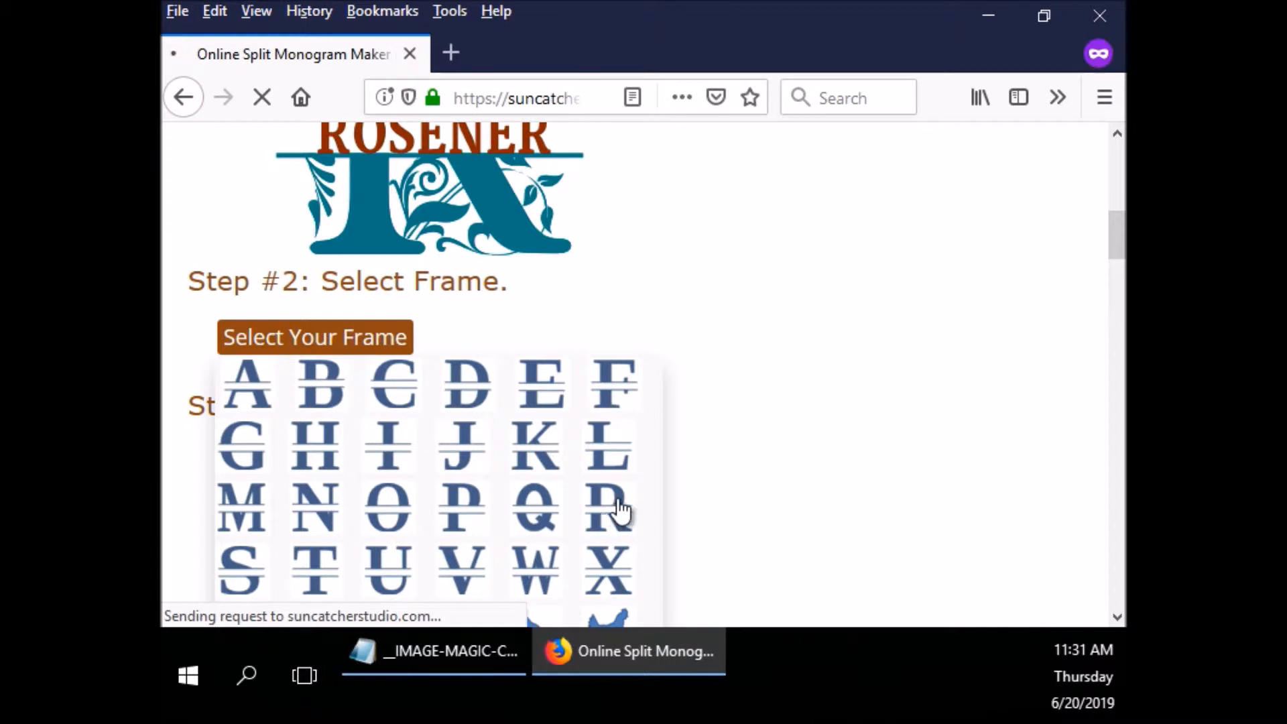
Step: Set the font color to dark green (RGB 0, 128, 0) and apply it to the monogram
{"action": "scroll", "coordinate": [583, 503], "scroll_direction": "down", "scroll_amount": 5}
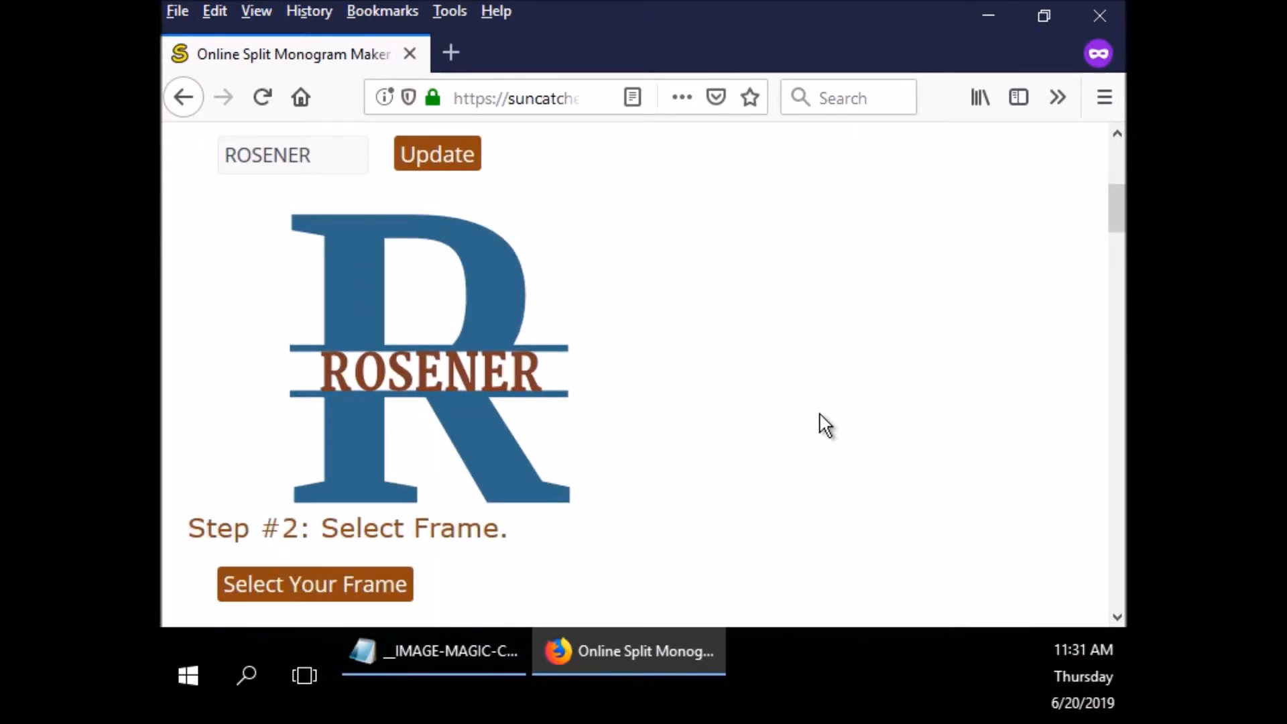
{"action": "left_click_drag", "start_coordinate": [1113, 217], "coordinate": [1107, 314]}
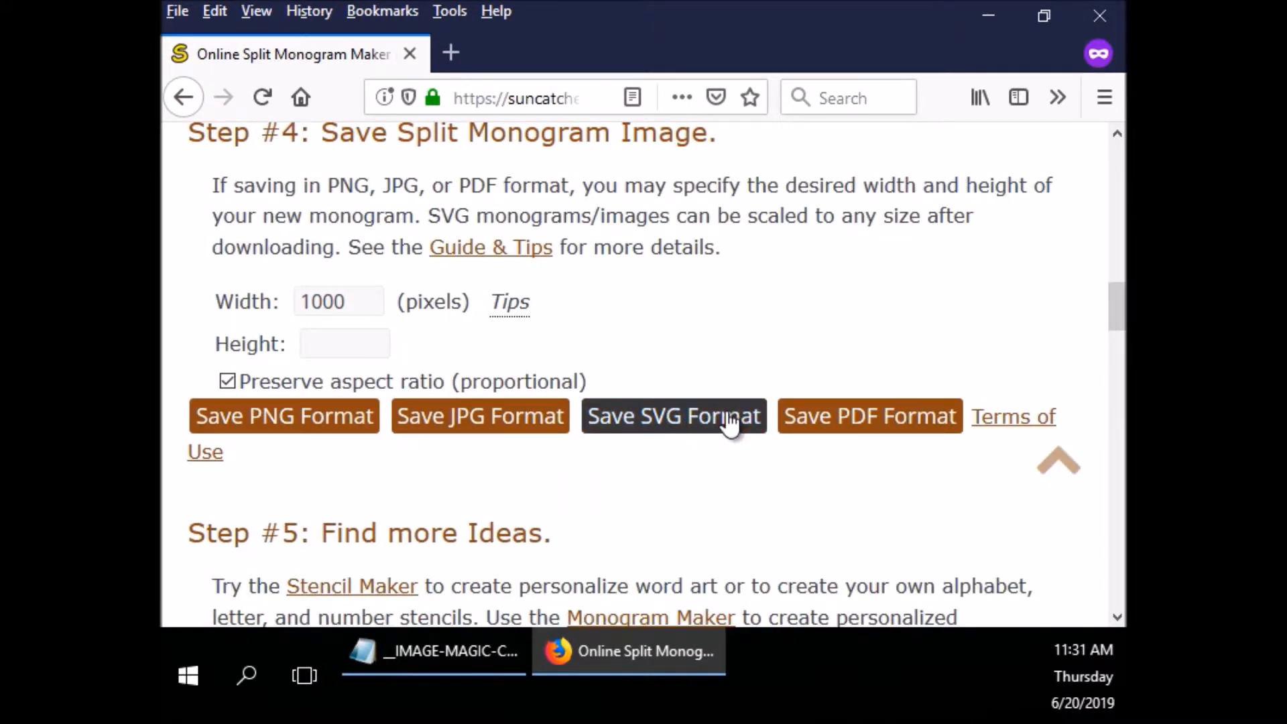
{"action": "left_click_drag", "start_coordinate": [1114, 303], "coordinate": [1119, 234]}
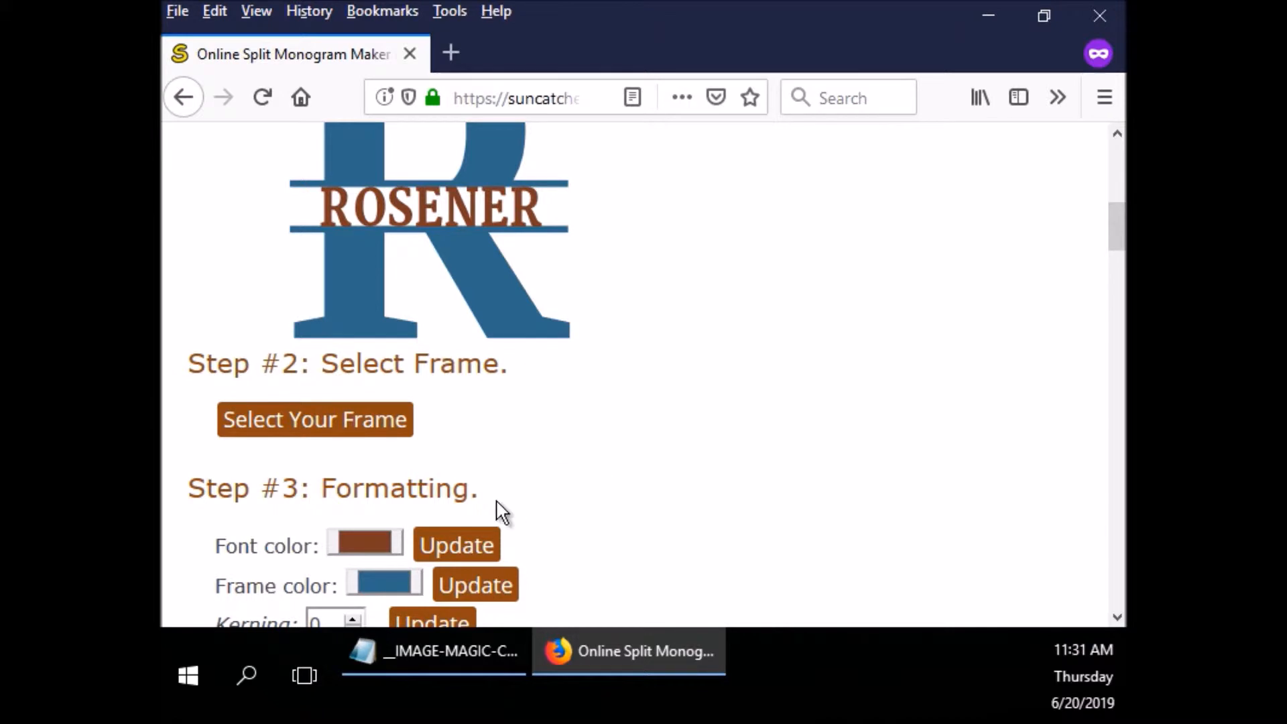
{"action": "left_click", "coordinate": [366, 542]}
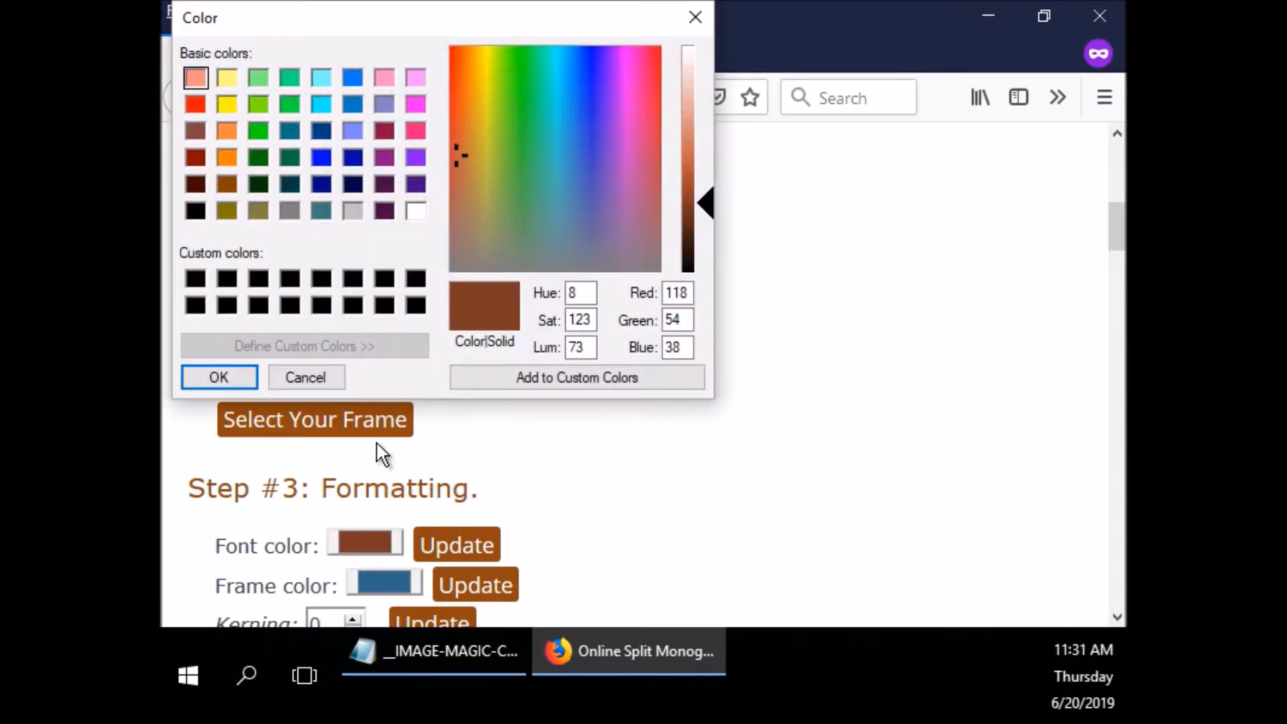
{"action": "left_click", "coordinate": [259, 158]}
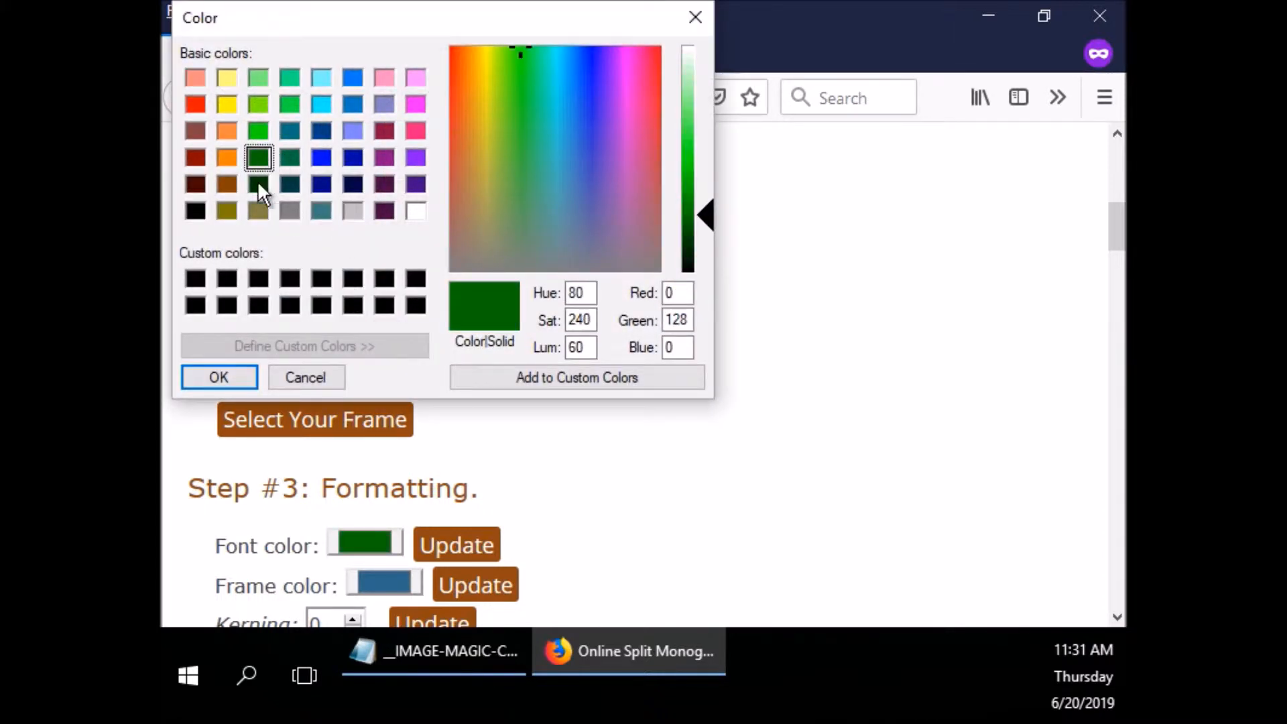
{"action": "left_click", "coordinate": [221, 377]}
{"action": "mouse_move", "coordinate": [315, 422]}
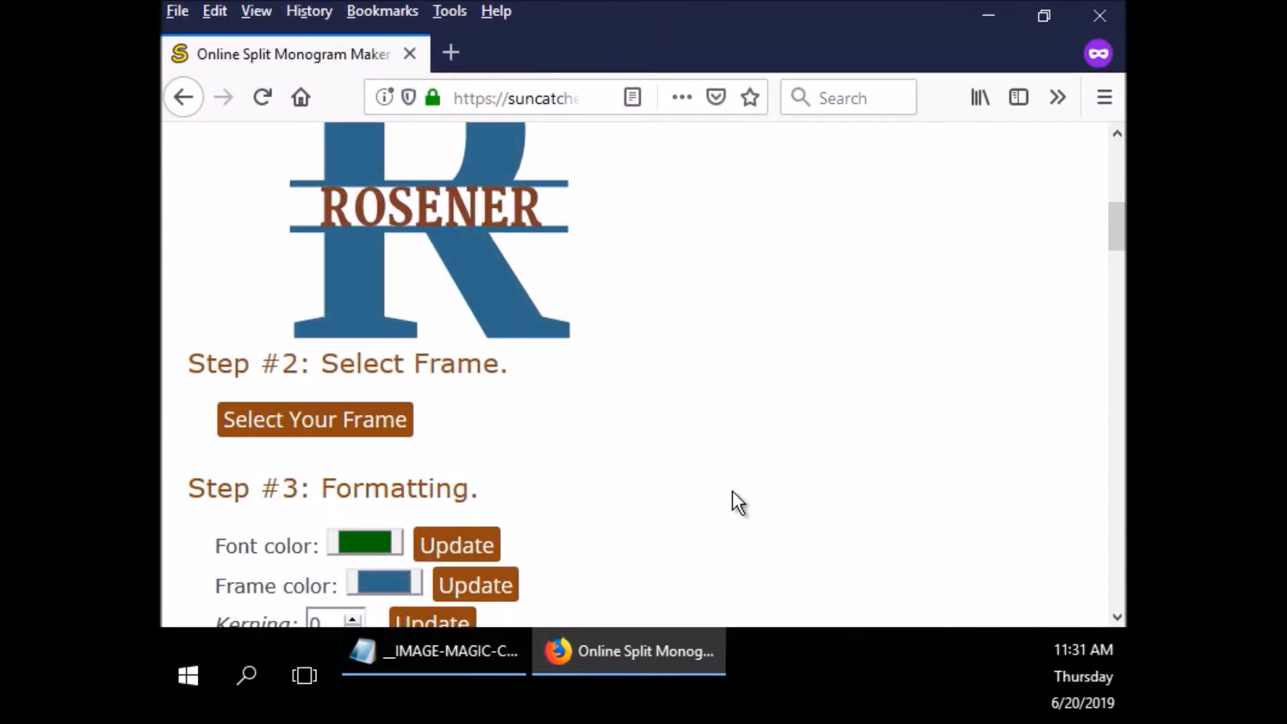
{"action": "scroll", "coordinate": [710, 503], "scroll_direction": "down", "scroll_amount": 2}
{"action": "left_click", "coordinate": [451, 423]}
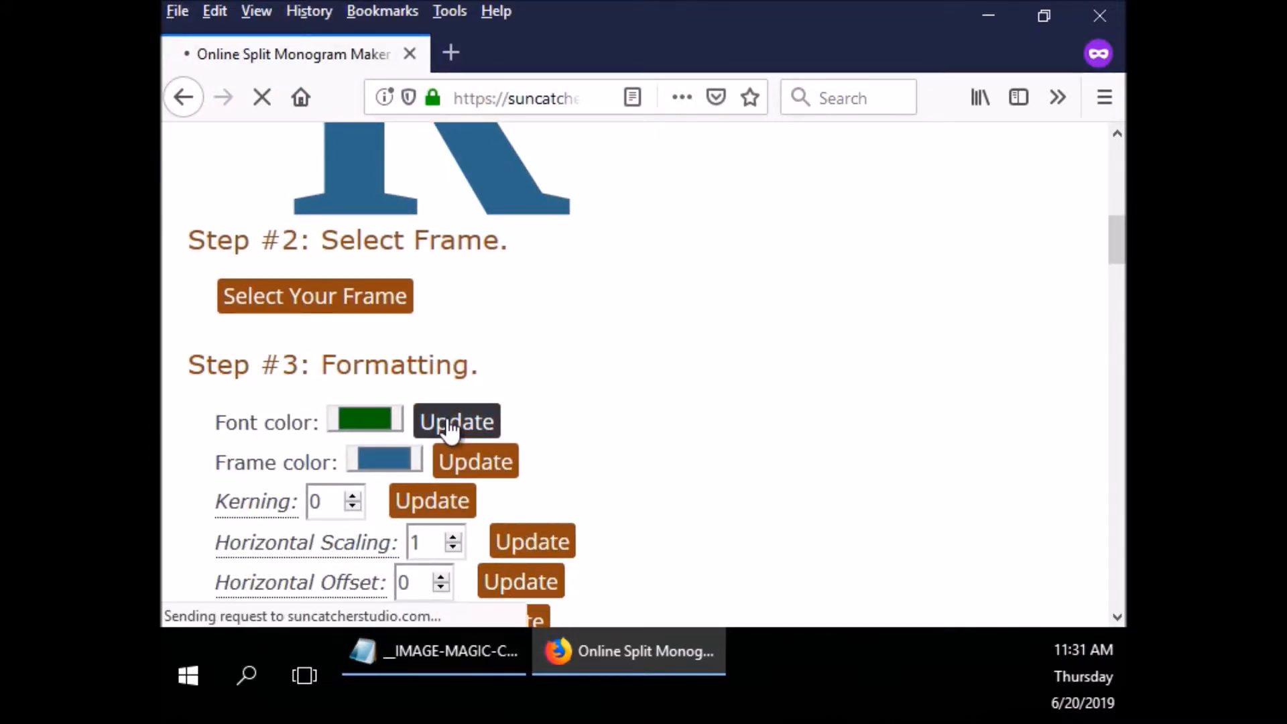
Step: Set the frame color to bright blue (RGB 0, 128, 255) and apply it to the monogram
{"action": "scroll", "coordinate": [561, 451], "scroll_direction": "down", "scroll_amount": 4}
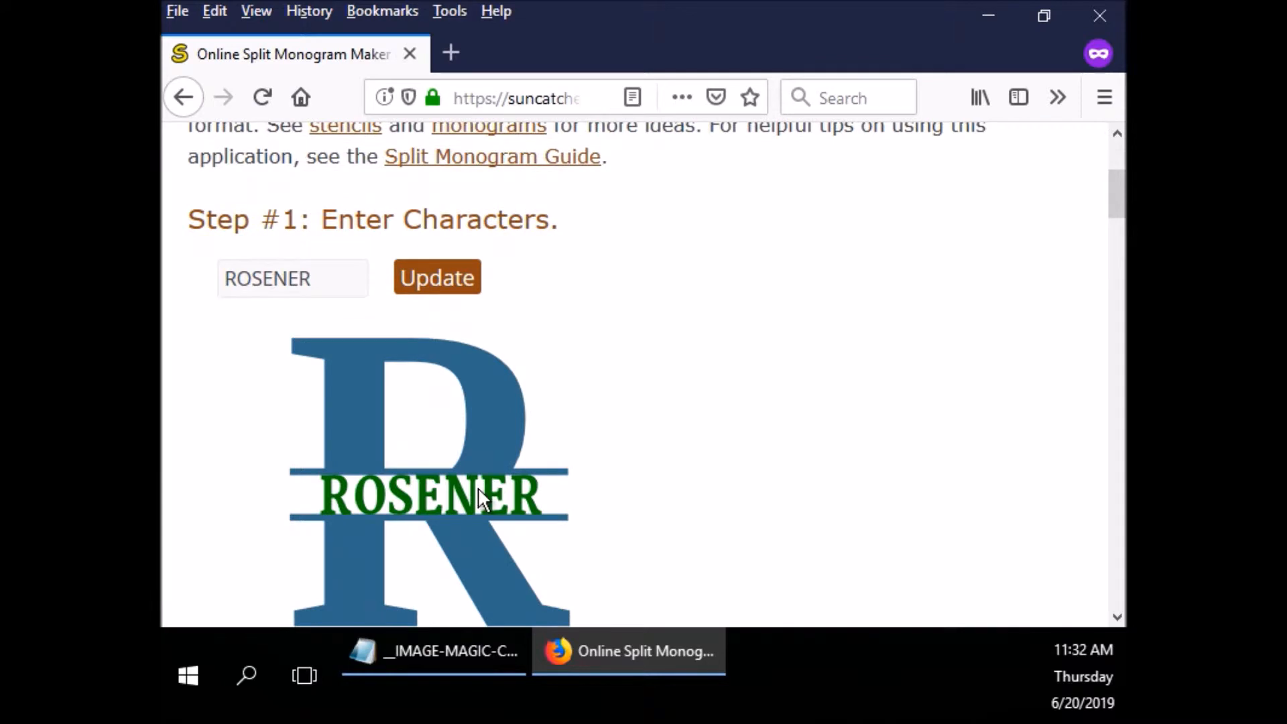
{"action": "scroll", "coordinate": [588, 497], "scroll_direction": "down", "scroll_amount": 6}
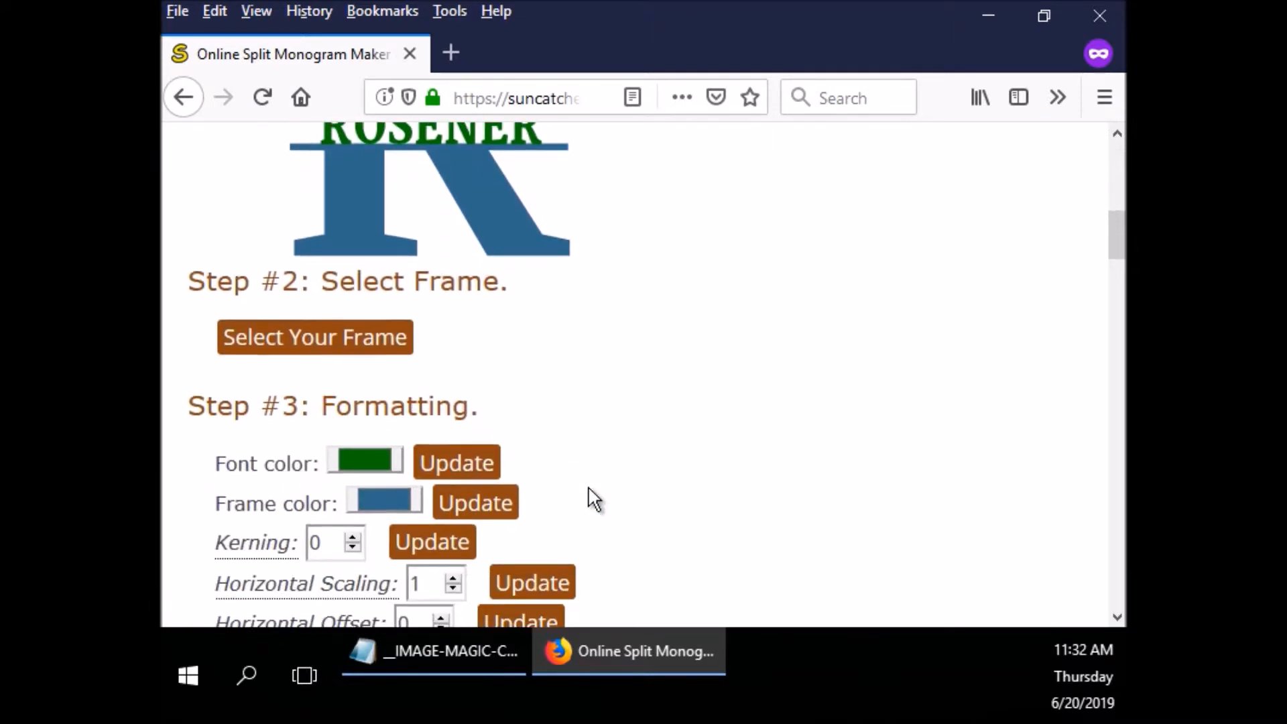
{"action": "left_click", "coordinate": [386, 501]}
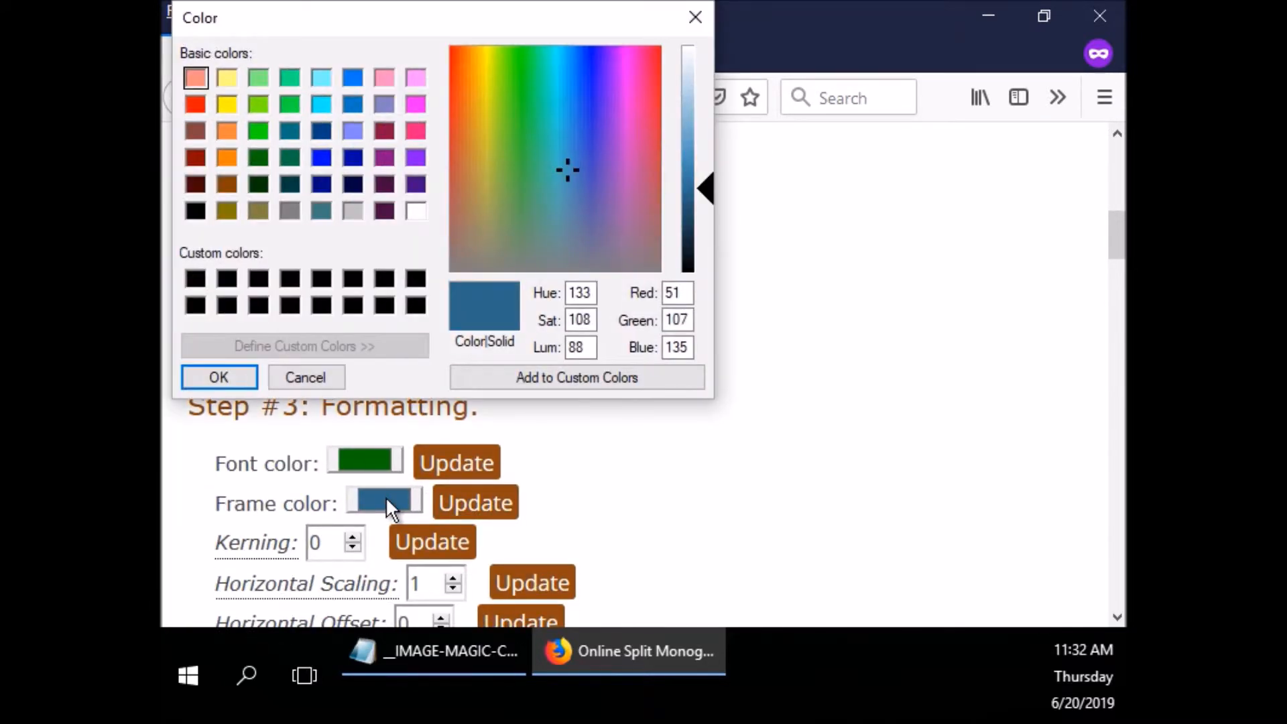
{"action": "left_click", "coordinate": [352, 79]}
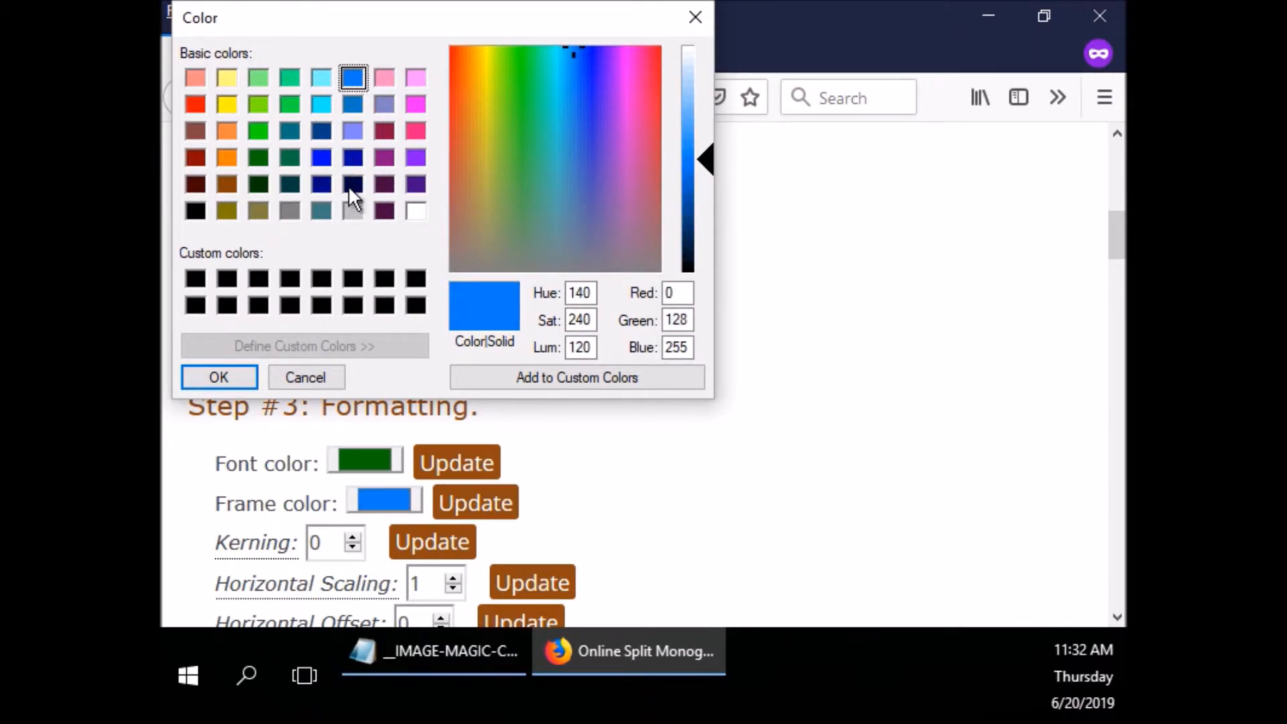
{"action": "left_click", "coordinate": [217, 374]}
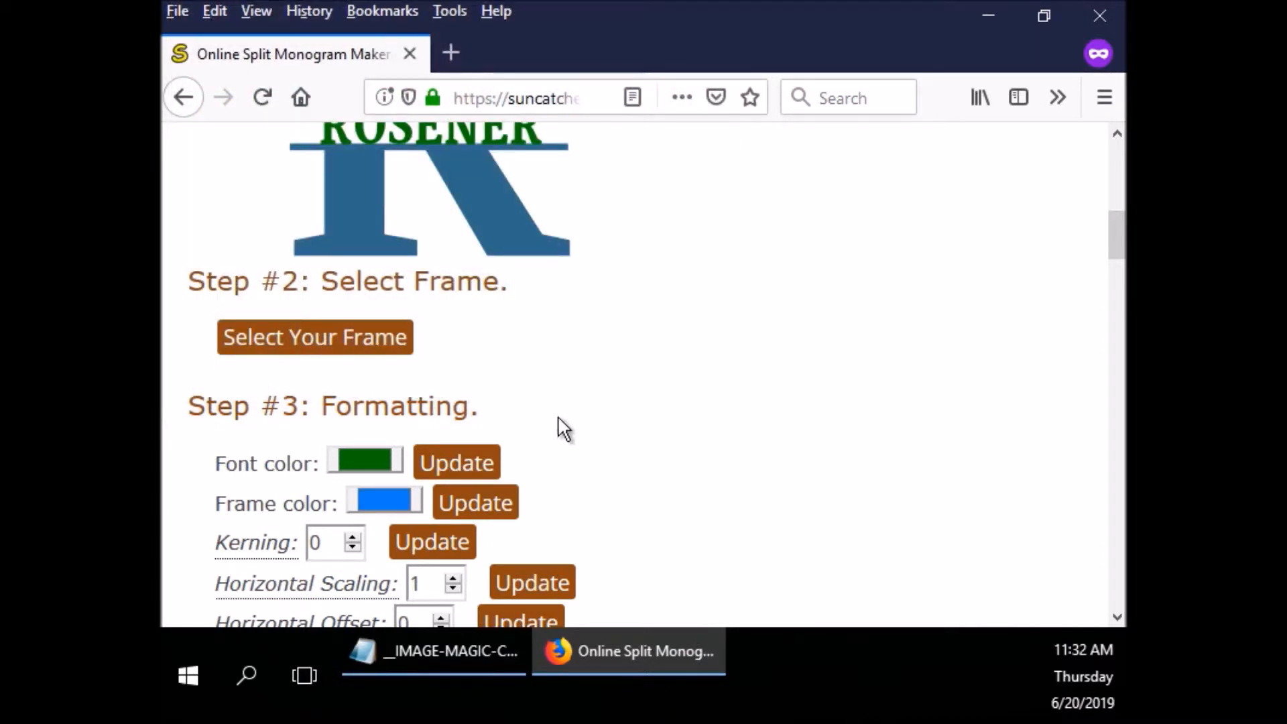
{"action": "left_click", "coordinate": [484, 504]}
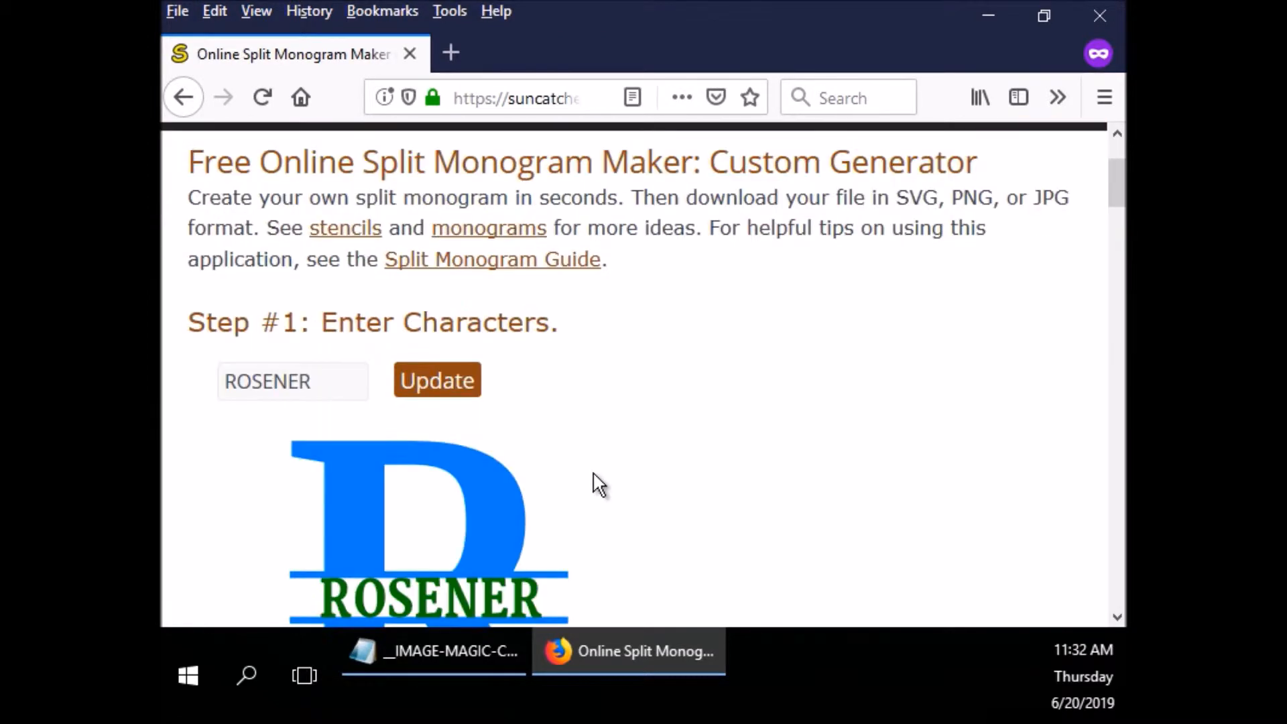
Step: Set the monogram text's kerning to 3 and apply the change
{"action": "scroll", "coordinate": [599, 484], "scroll_direction": "down", "scroll_amount": 9}
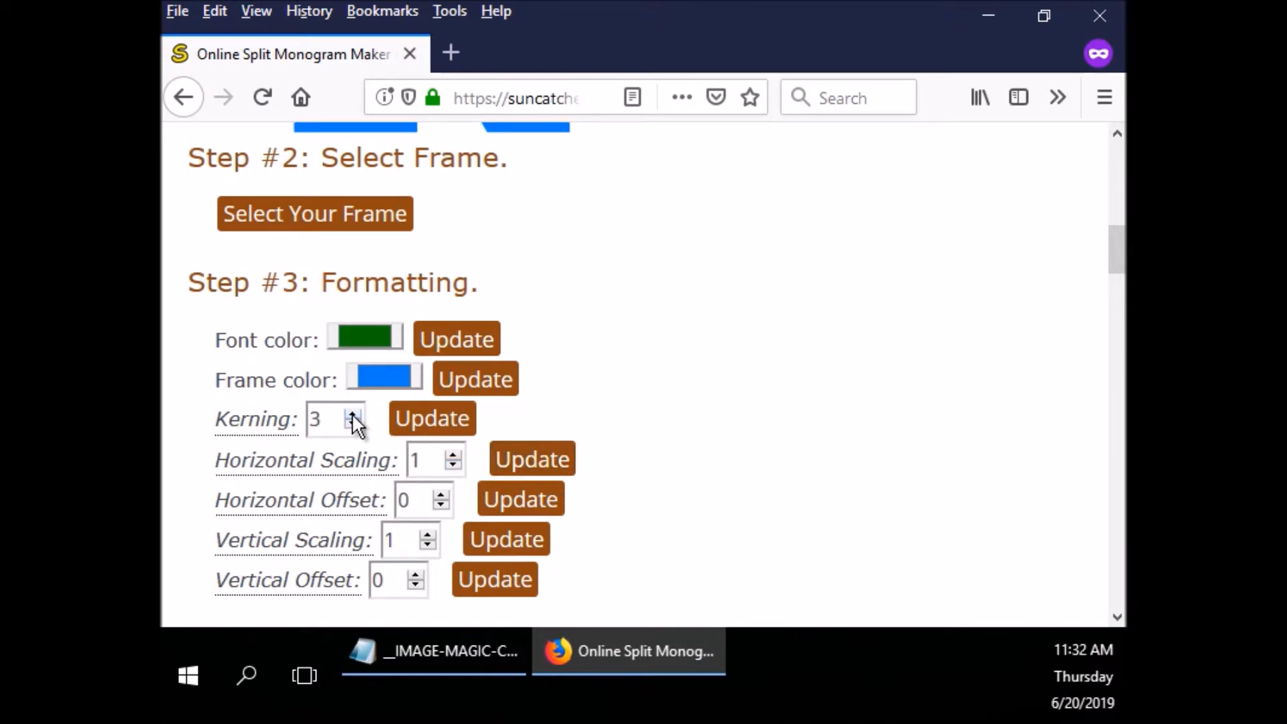
{"action": "left_click", "coordinate": [428, 428]}
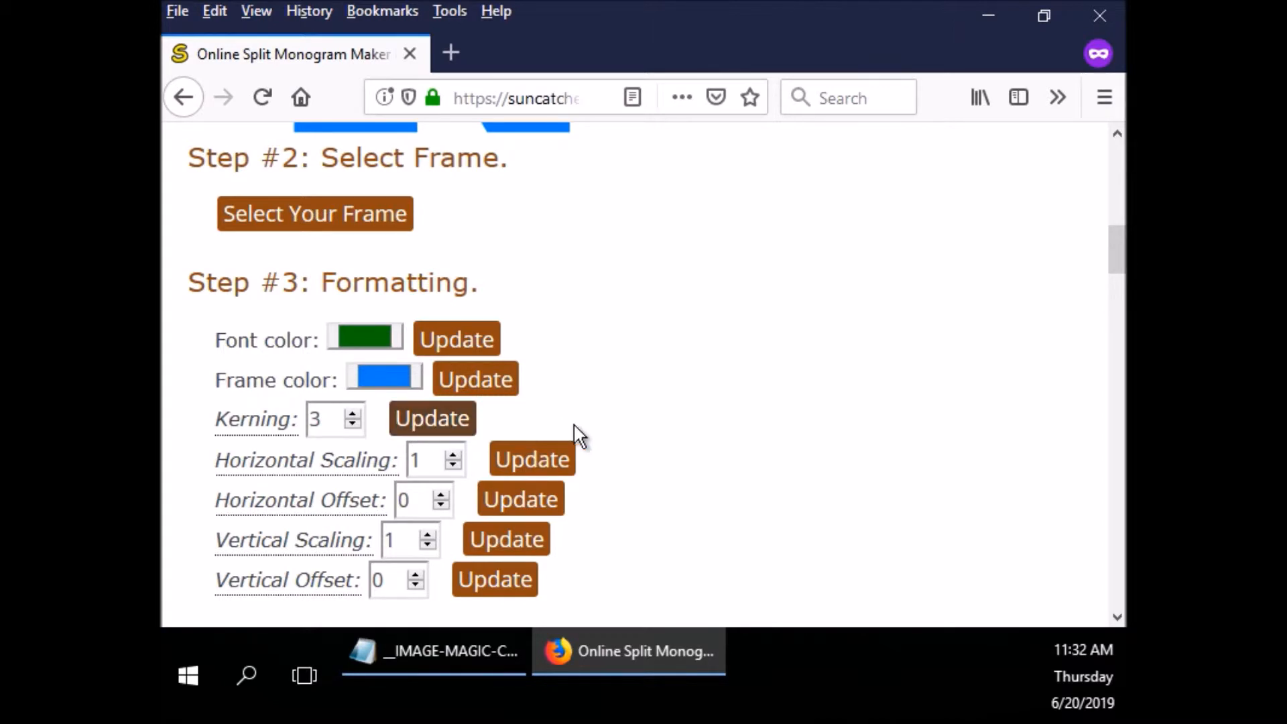
Step: Reapply the kerning of 3 to the monogram text and check its letter spacing against the frame
{"action": "scroll", "coordinate": [603, 436], "scroll_direction": "up", "scroll_amount": 5}
{"action": "scroll", "coordinate": [608, 436], "scroll_direction": "down", "scroll_amount": 4}
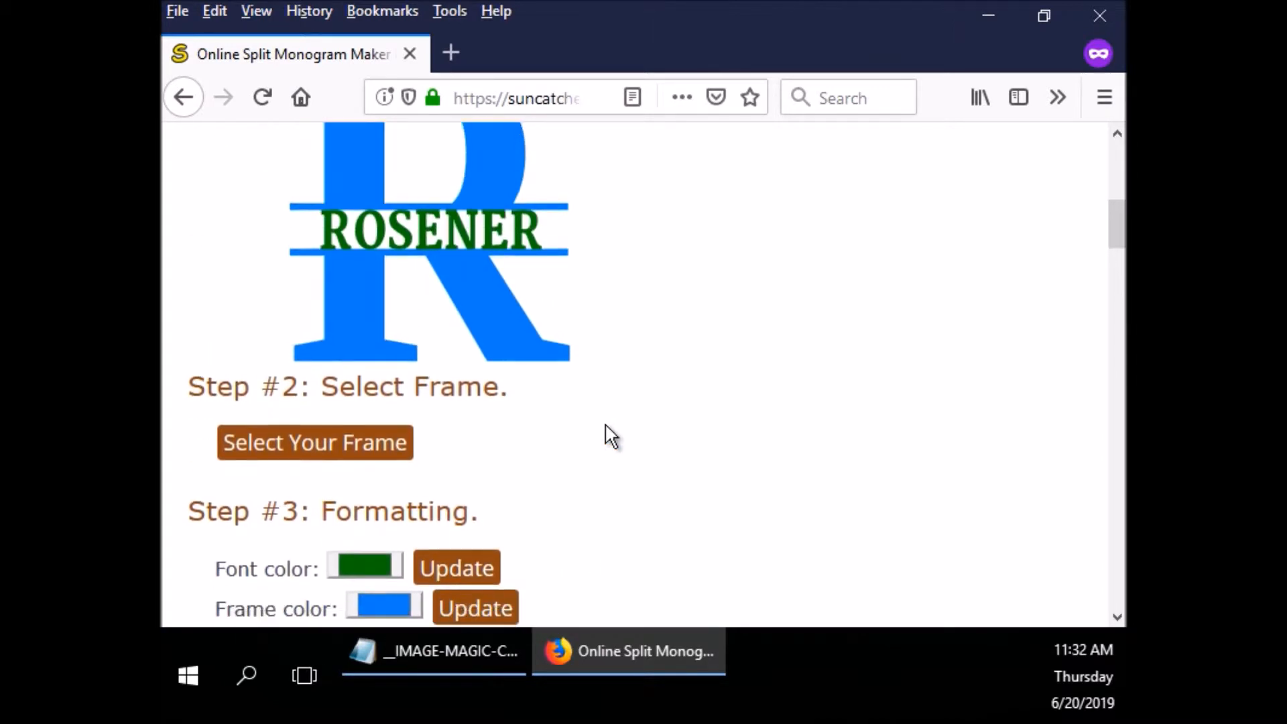
{"action": "left_click", "coordinate": [432, 424]}
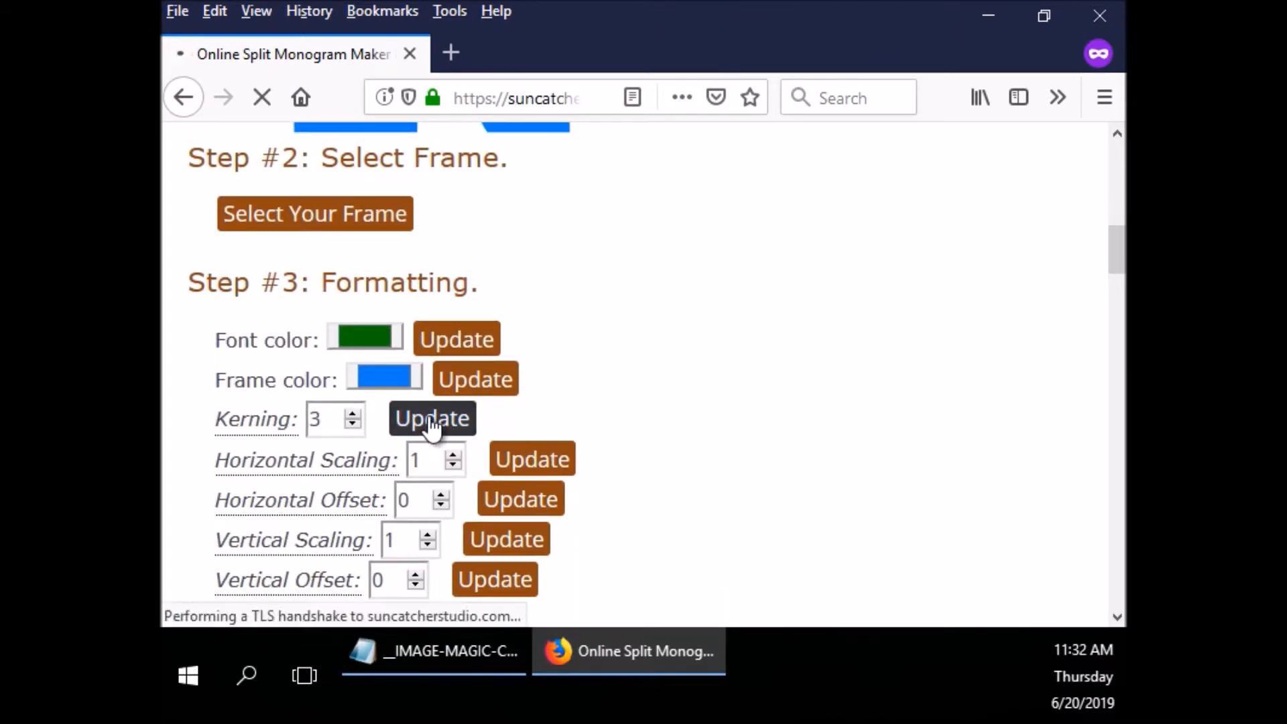
{"action": "scroll", "coordinate": [526, 450], "scroll_direction": "down", "scroll_amount": 3}
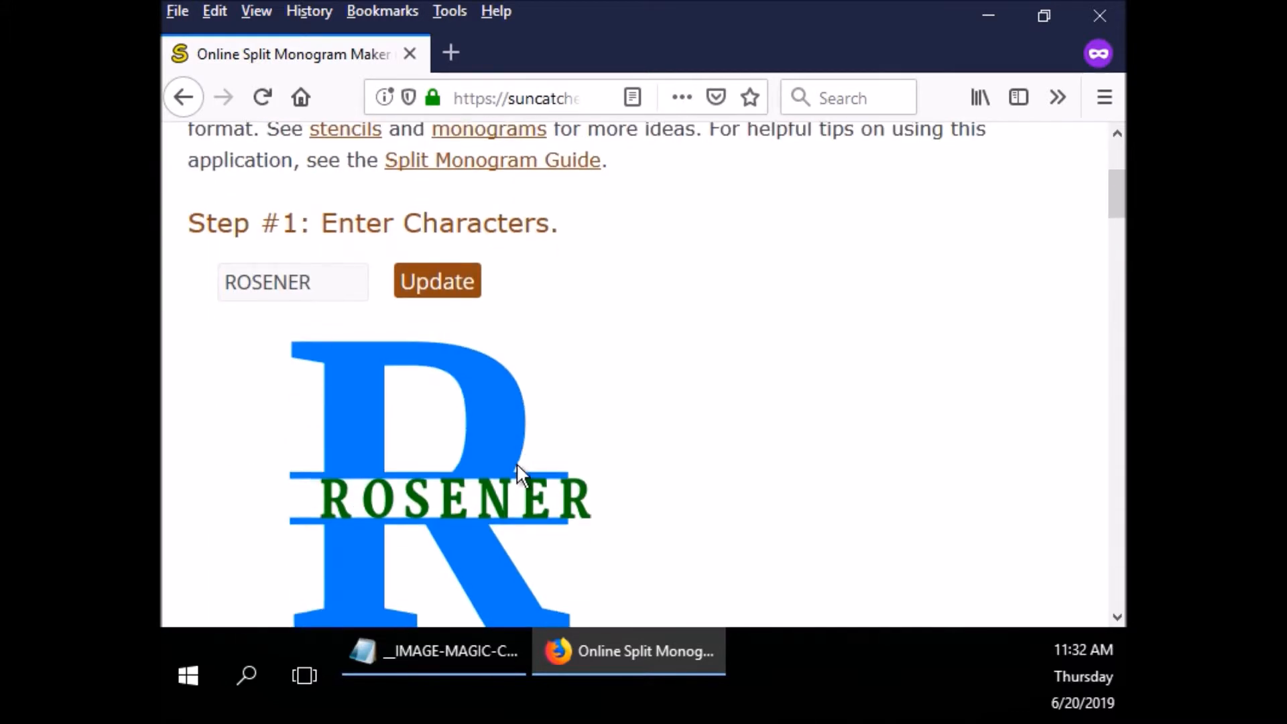
{"action": "scroll", "coordinate": [607, 530], "scroll_direction": "down", "scroll_amount": 2}
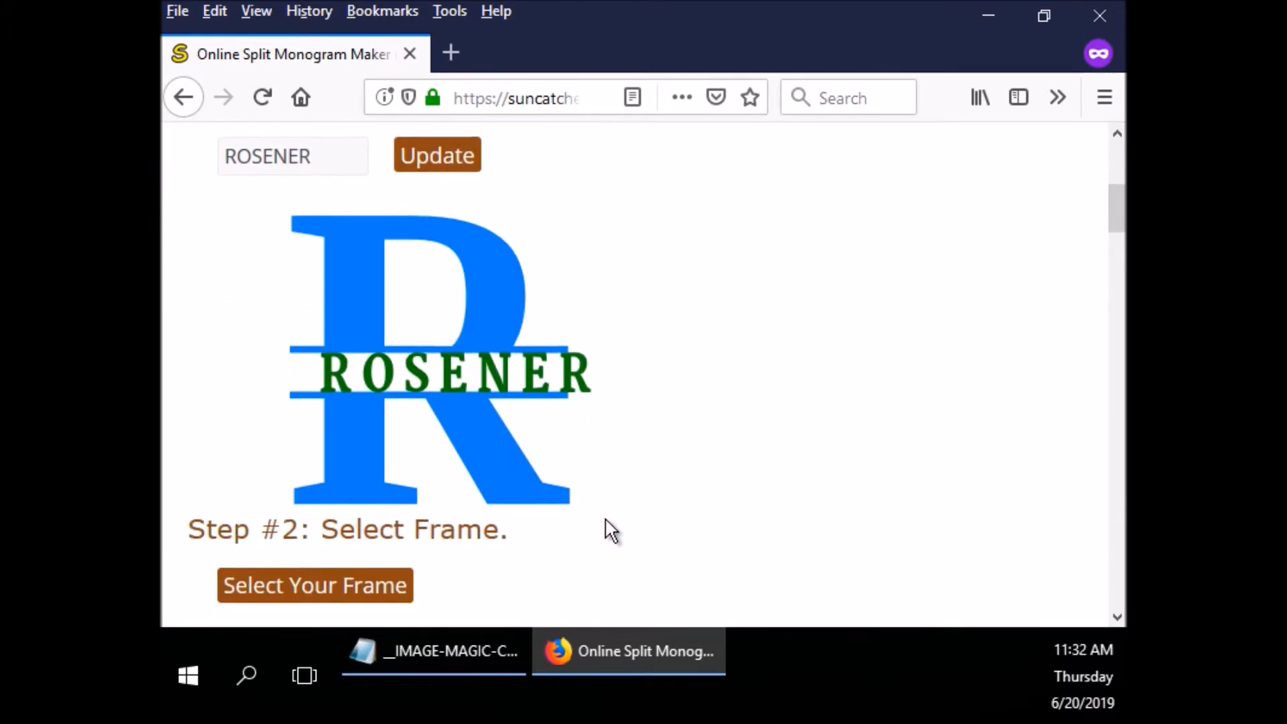
{"action": "scroll", "coordinate": [623, 524], "scroll_direction": "down", "scroll_amount": 2}
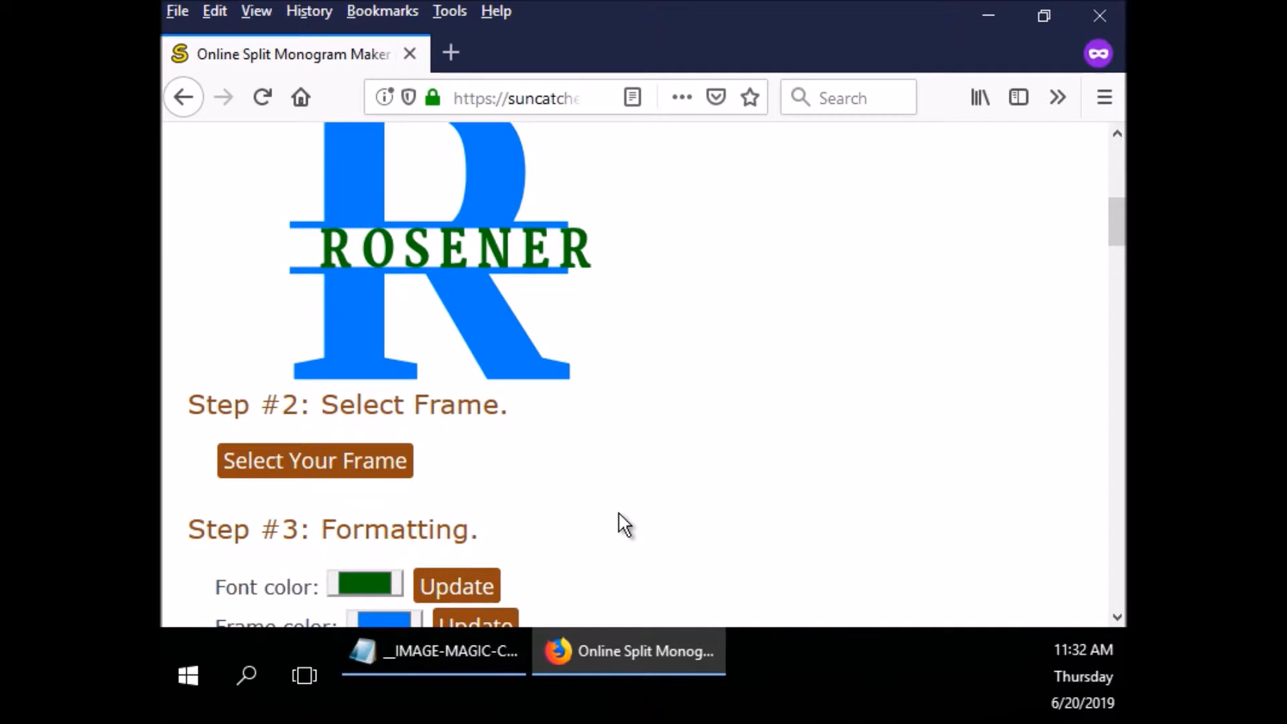
Step: Set the monogram text's horizontal offset to -10 and apply the change
{"action": "scroll", "coordinate": [621, 526], "scroll_direction": "down", "scroll_amount": 2}
{"action": "scroll", "coordinate": [612, 503], "scroll_direction": "up", "scroll_amount": 2}
{"action": "scroll", "coordinate": [587, 443], "scroll_direction": "down", "scroll_amount": 4}
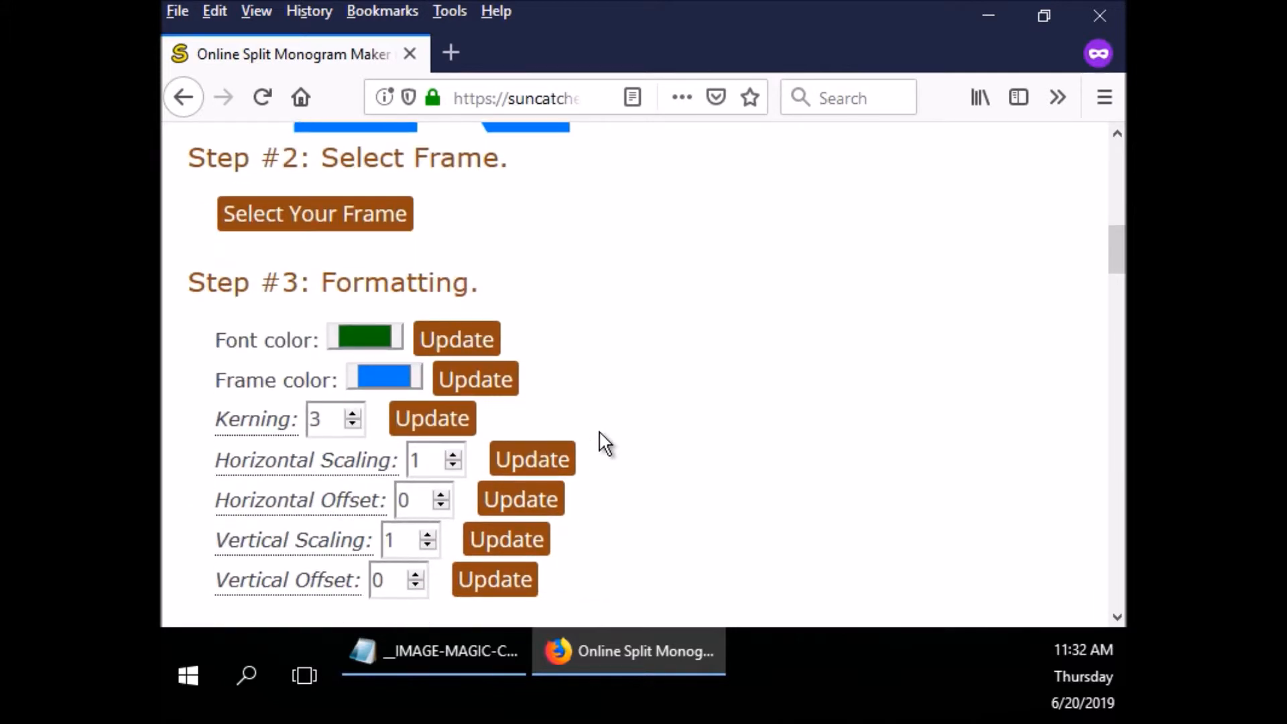
{"action": "scroll", "coordinate": [606, 429], "scroll_direction": "up", "scroll_amount": 2}
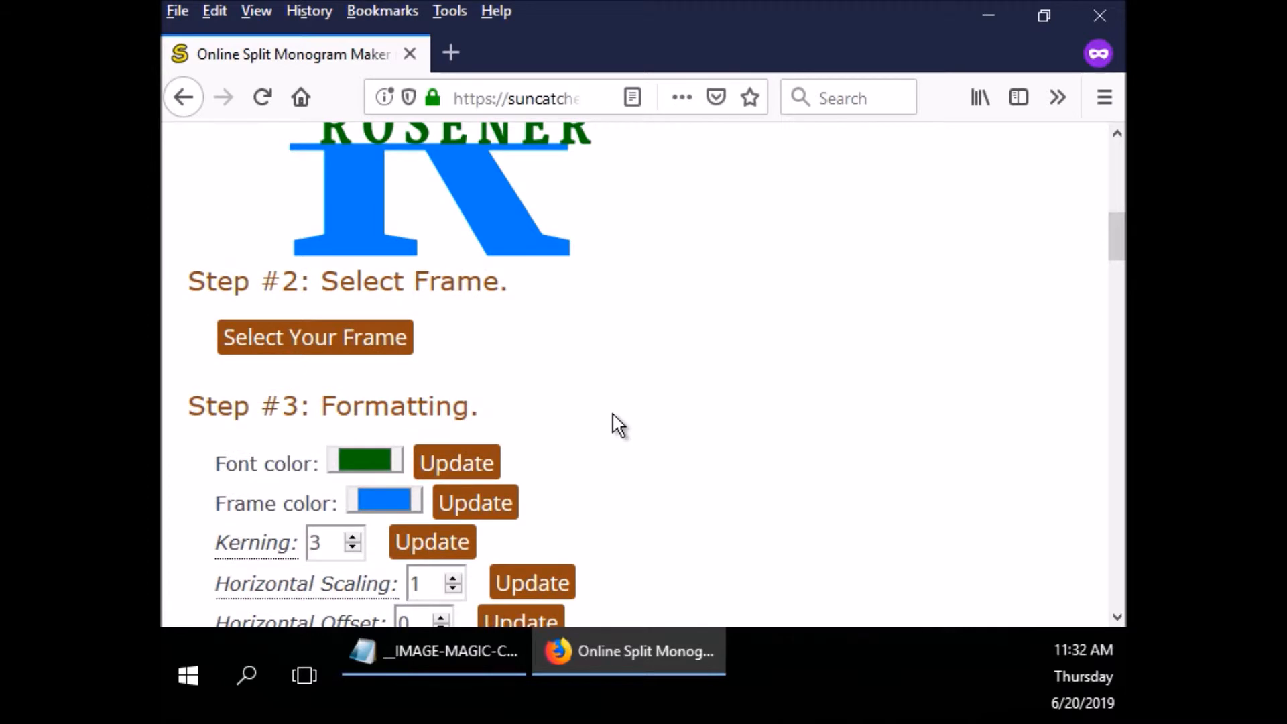
{"action": "scroll", "coordinate": [614, 424], "scroll_direction": "up", "scroll_amount": 2}
{"action": "scroll", "coordinate": [529, 437], "scroll_direction": "down", "scroll_amount": 2}
{"action": "scroll", "coordinate": [592, 521], "scroll_direction": "down", "scroll_amount": 2}
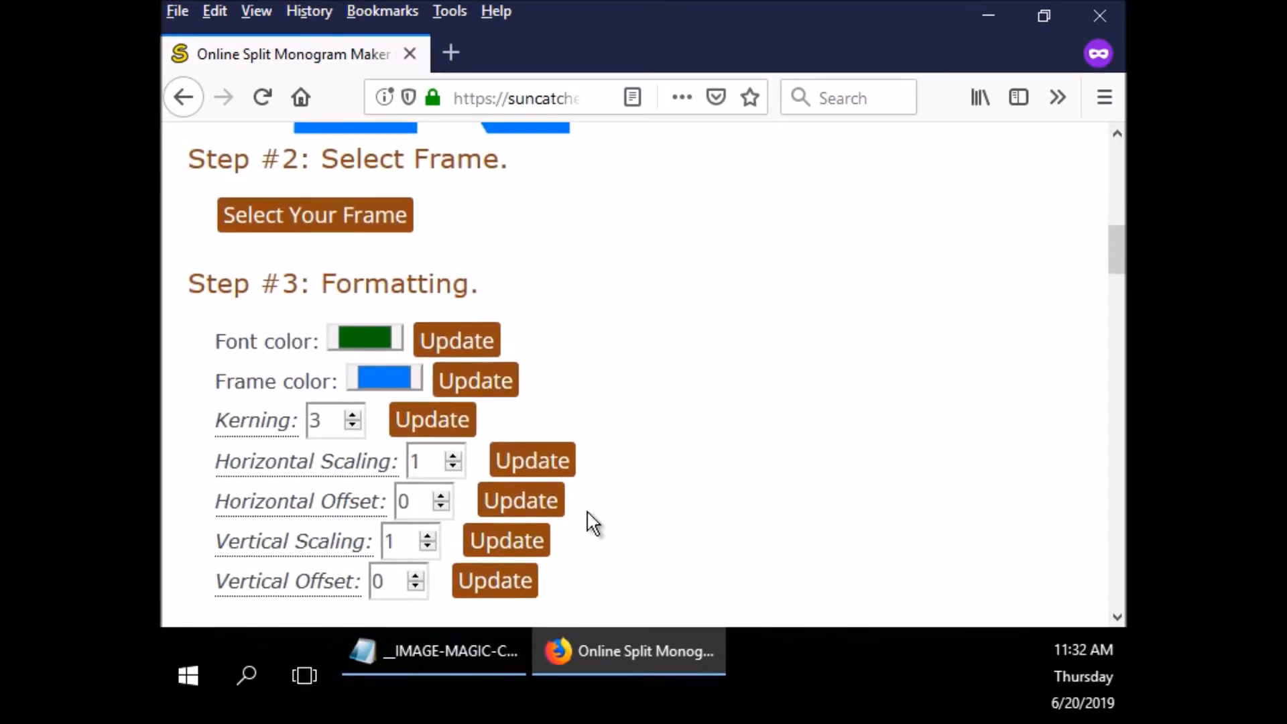
{"action": "left_click", "coordinate": [440, 504]}
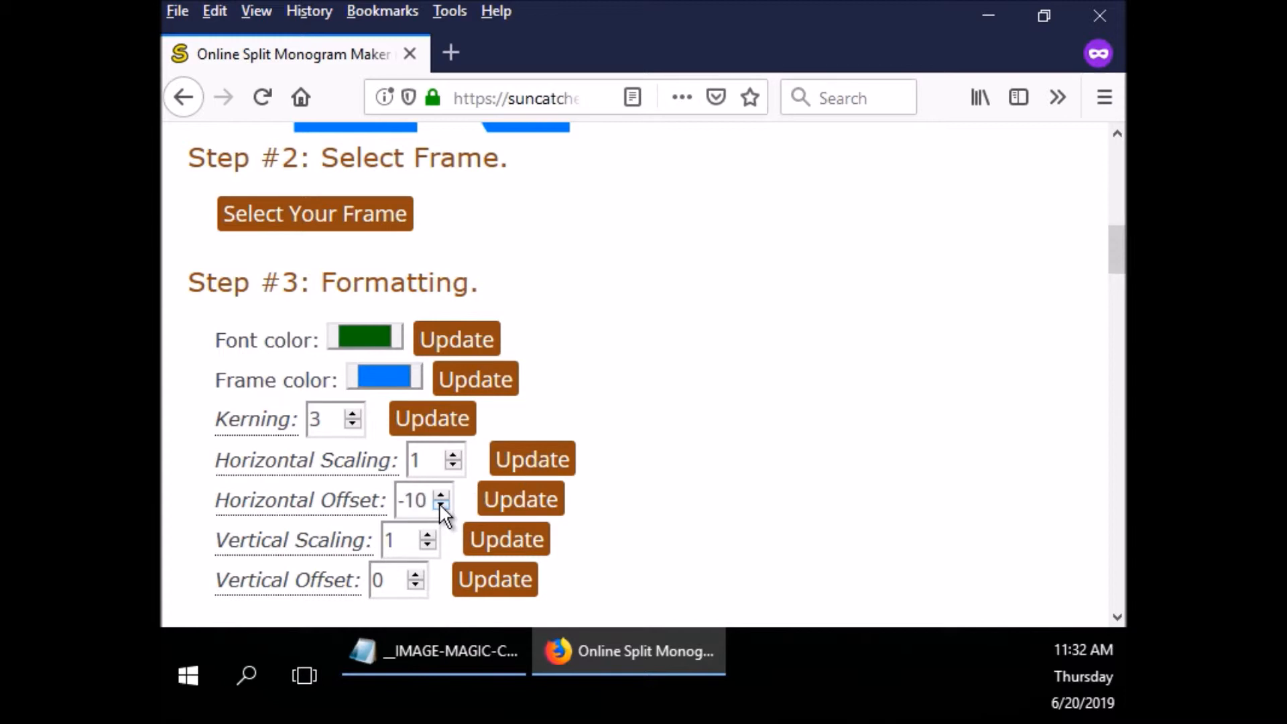
{"action": "left_click", "coordinate": [517, 509]}
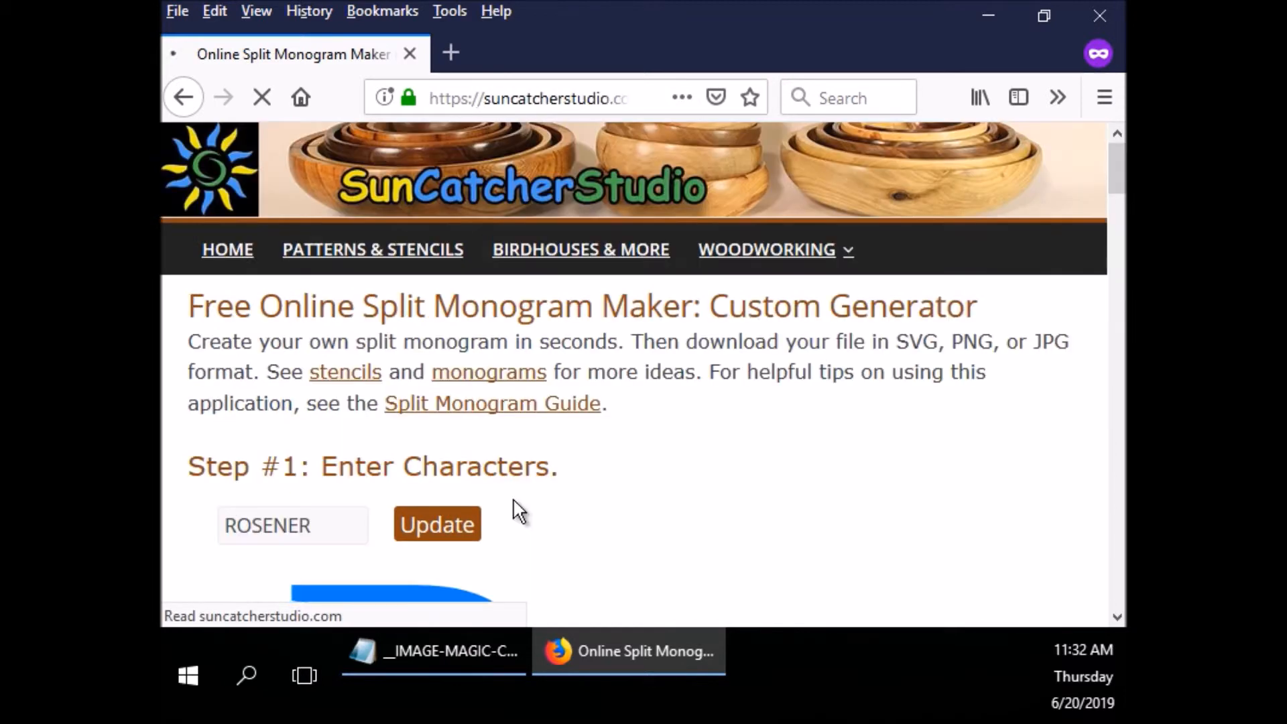
{"action": "scroll", "coordinate": [555, 509], "scroll_direction": "down", "scroll_amount": 6}
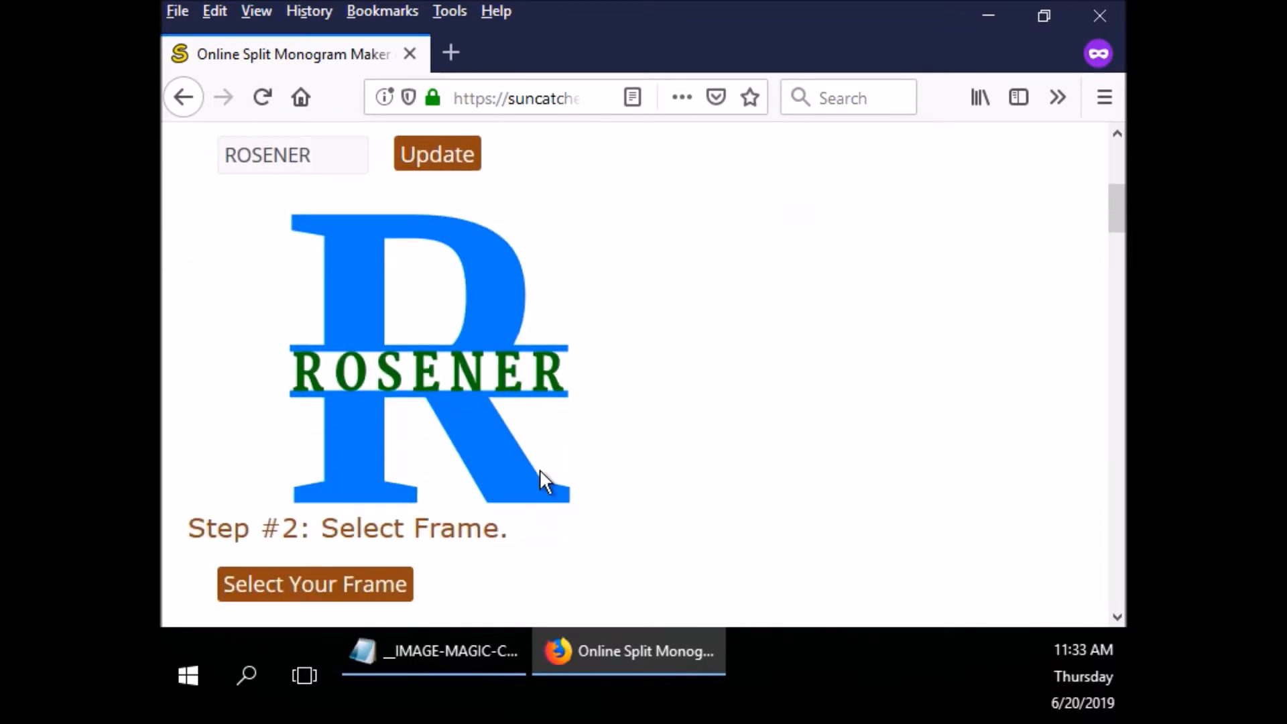
Step: Reset the kerning and the horizontal offset to 0, applying each change to the monogram text
{"action": "scroll", "coordinate": [553, 476], "scroll_direction": "down", "scroll_amount": 6}
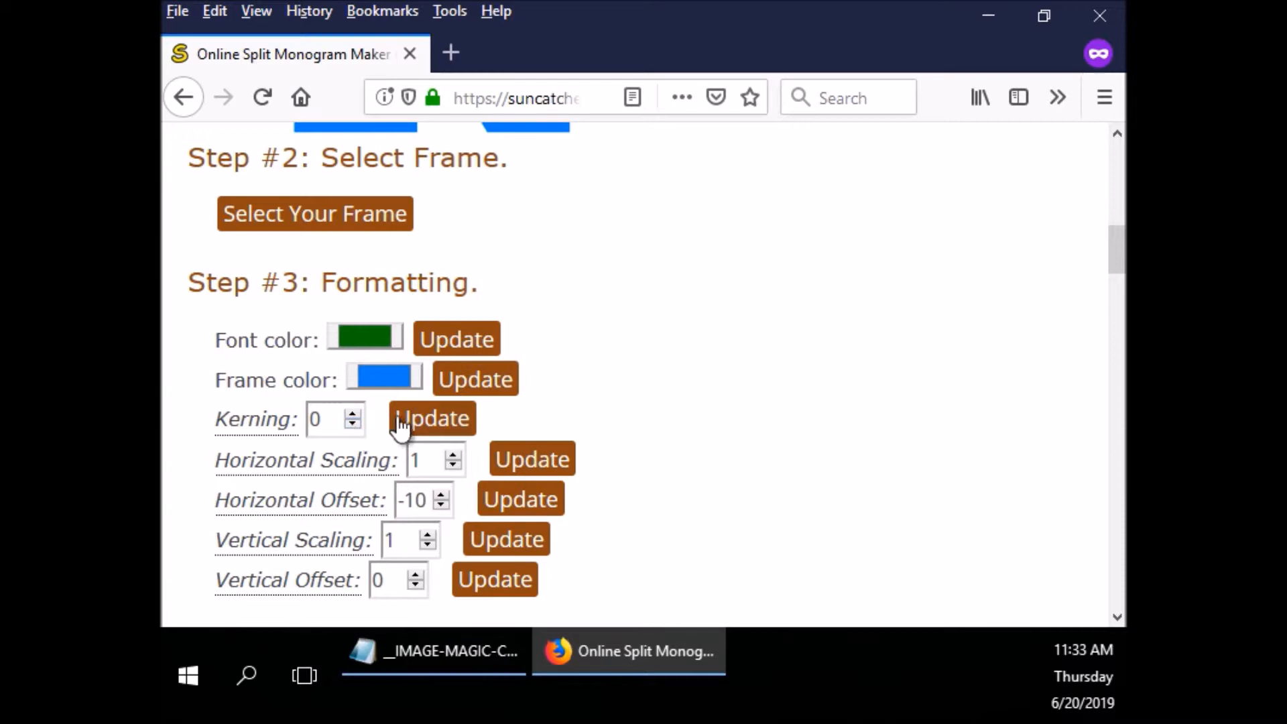
{"action": "left_click", "coordinate": [424, 425]}
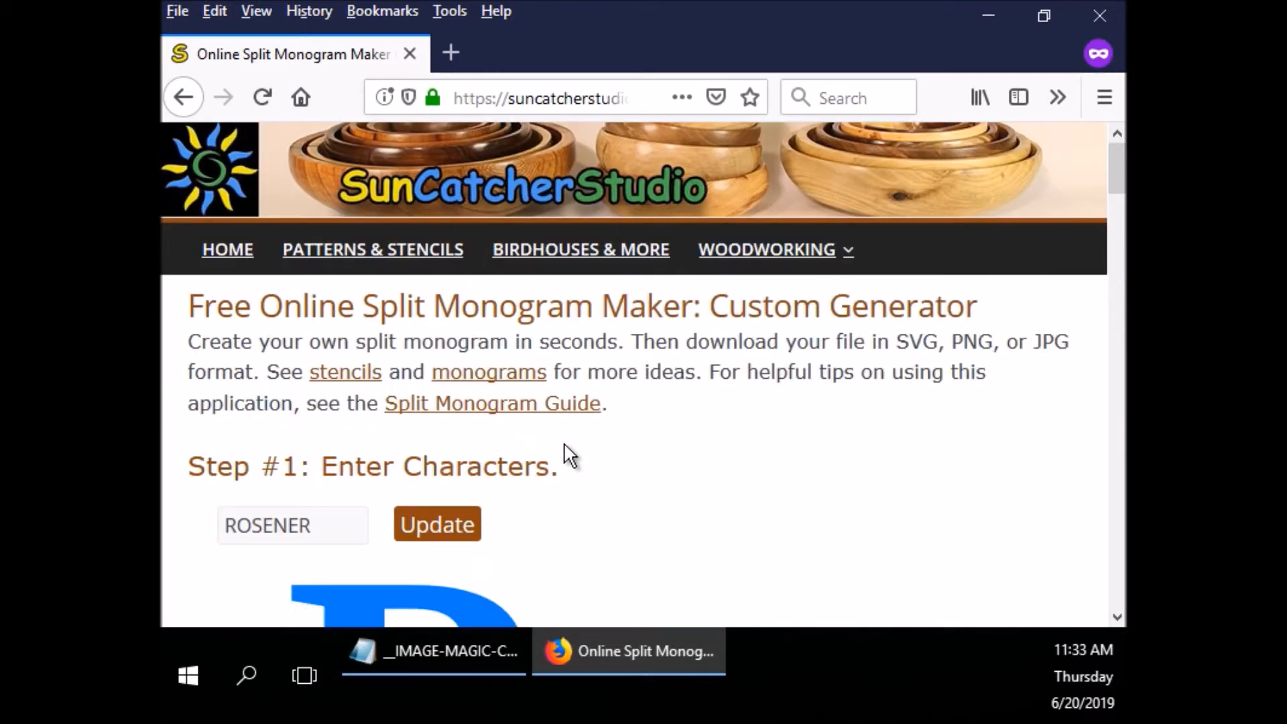
{"action": "scroll", "coordinate": [565, 451], "scroll_direction": "down", "scroll_amount": 10}
{"action": "scroll", "coordinate": [562, 465], "scroll_direction": "down", "scroll_amount": 1}
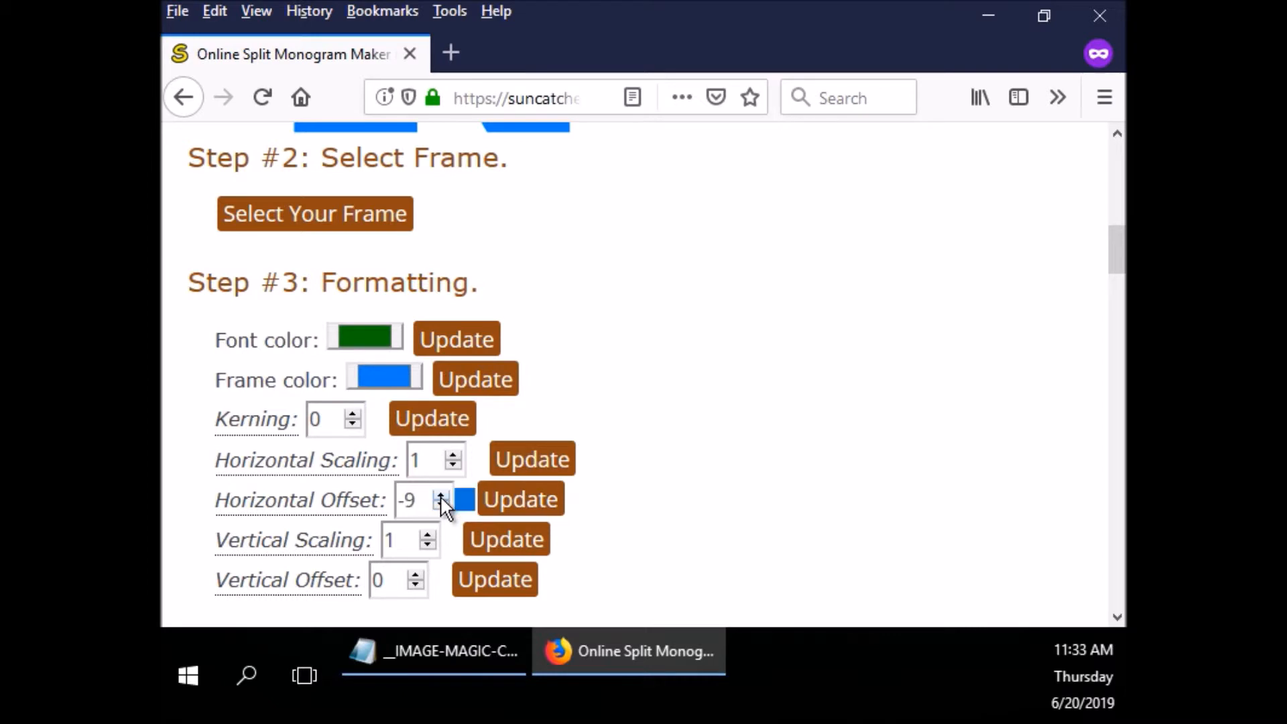
{"action": "left_click", "coordinate": [440, 495]}
{"action": "left_click", "coordinate": [516, 501]}
{"action": "scroll", "coordinate": [593, 478], "scroll_direction": "down", "scroll_amount": 7}
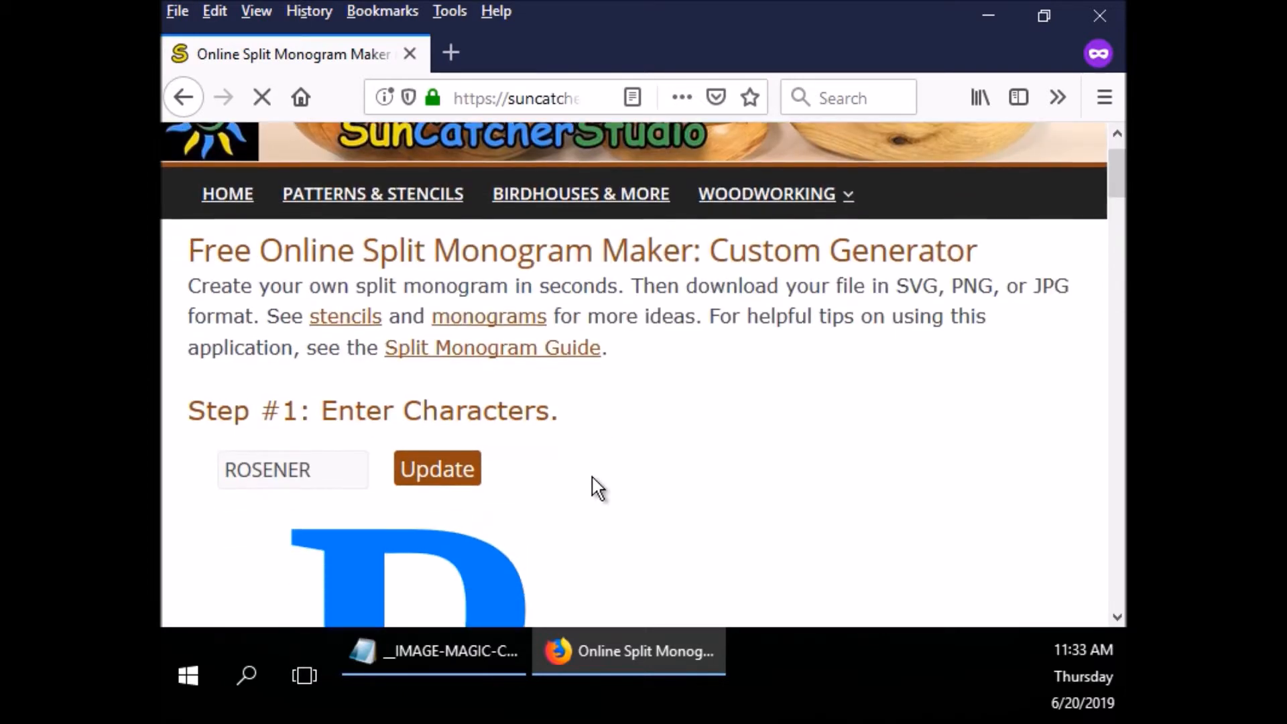
{"action": "scroll", "coordinate": [597, 488], "scroll_direction": "down", "scroll_amount": 3}
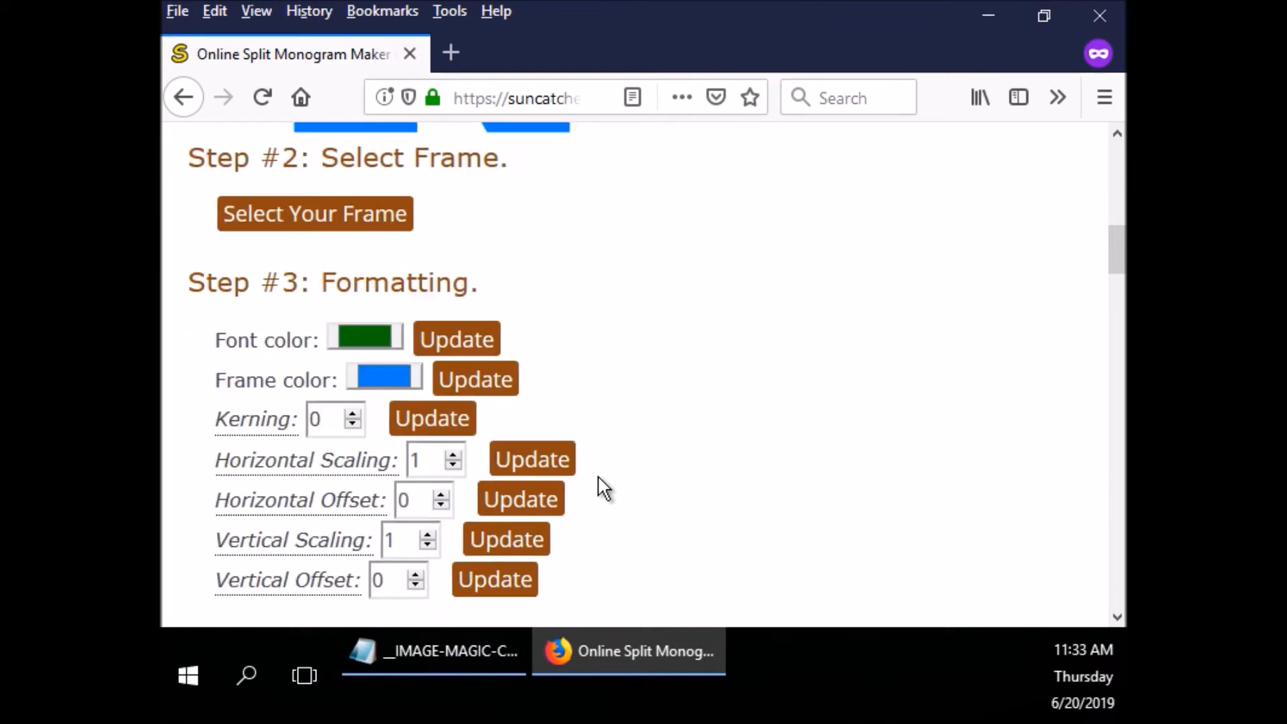
{"action": "scroll", "coordinate": [599, 486], "scroll_direction": "up", "scroll_amount": 1}
{"action": "scroll", "coordinate": [599, 485], "scroll_direction": "up", "scroll_amount": 3}
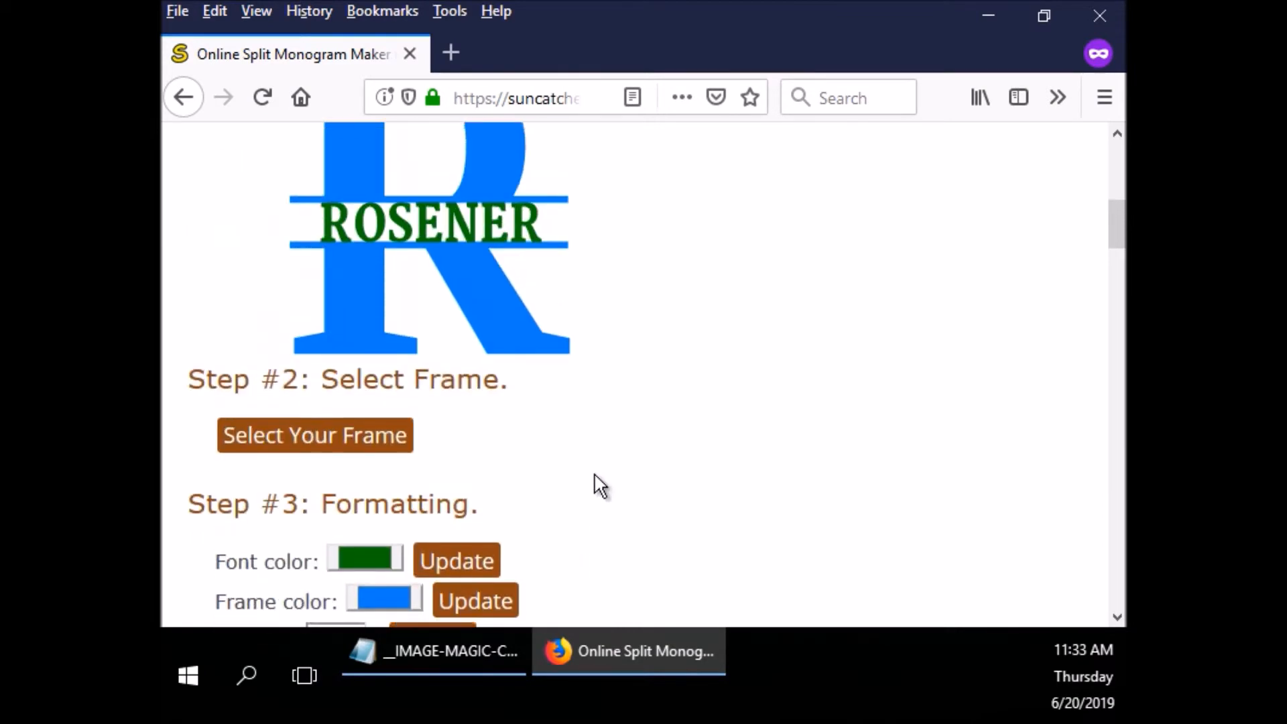
Step: Set the monogram text's horizontal scaling to 0.6 and apply the change
{"action": "scroll", "coordinate": [596, 489], "scroll_direction": "down", "scroll_amount": 4}
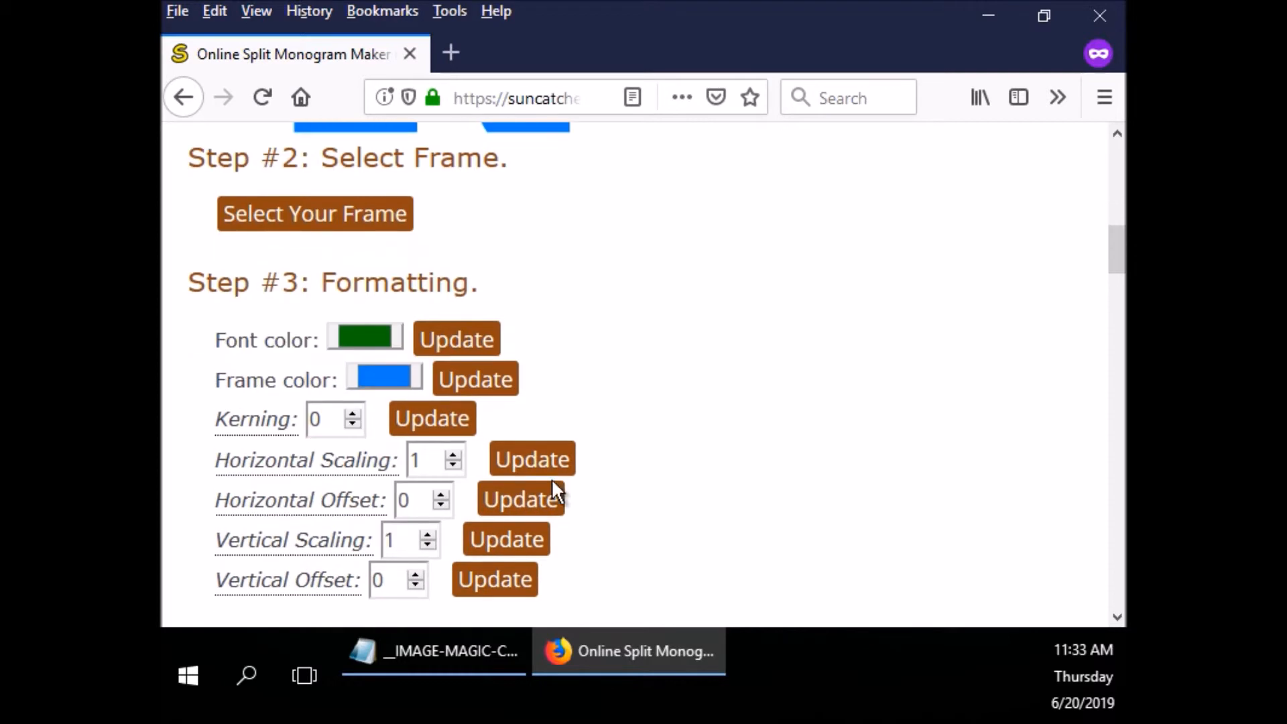
{"action": "left_click", "coordinate": [452, 464]}
{"action": "left_click", "coordinate": [453, 465]}
{"action": "left_click", "coordinate": [516, 469]}
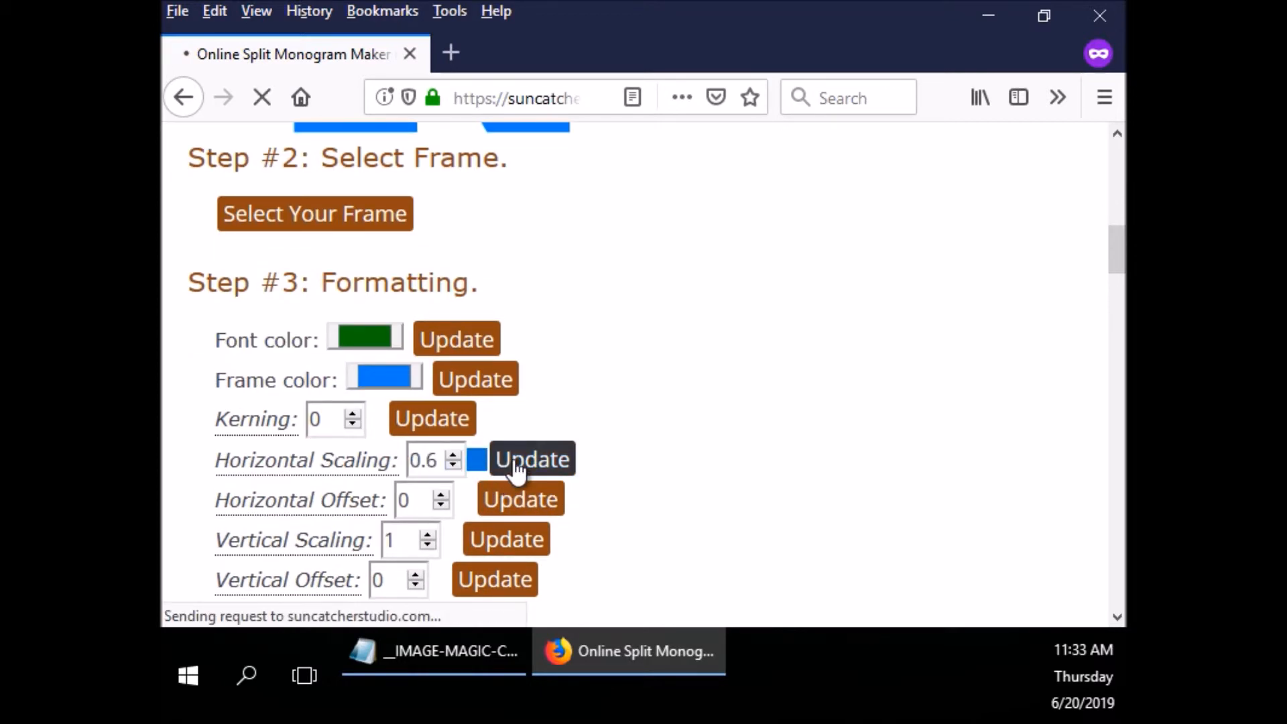
{"action": "scroll", "coordinate": [578, 473], "scroll_direction": "down", "scroll_amount": 5}
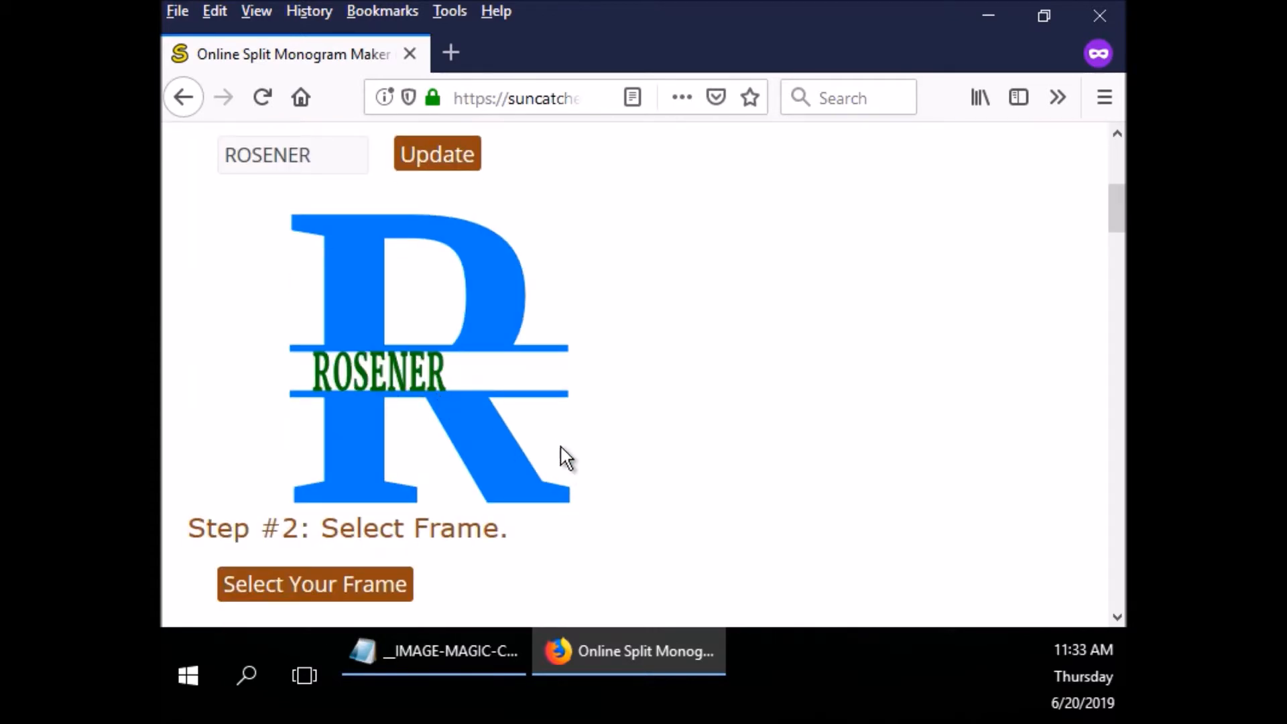
Step: Widen the monogram text by setting its horizontal scaling to 1.3 and apply the change
{"action": "scroll", "coordinate": [566, 454], "scroll_direction": "down", "scroll_amount": 5}
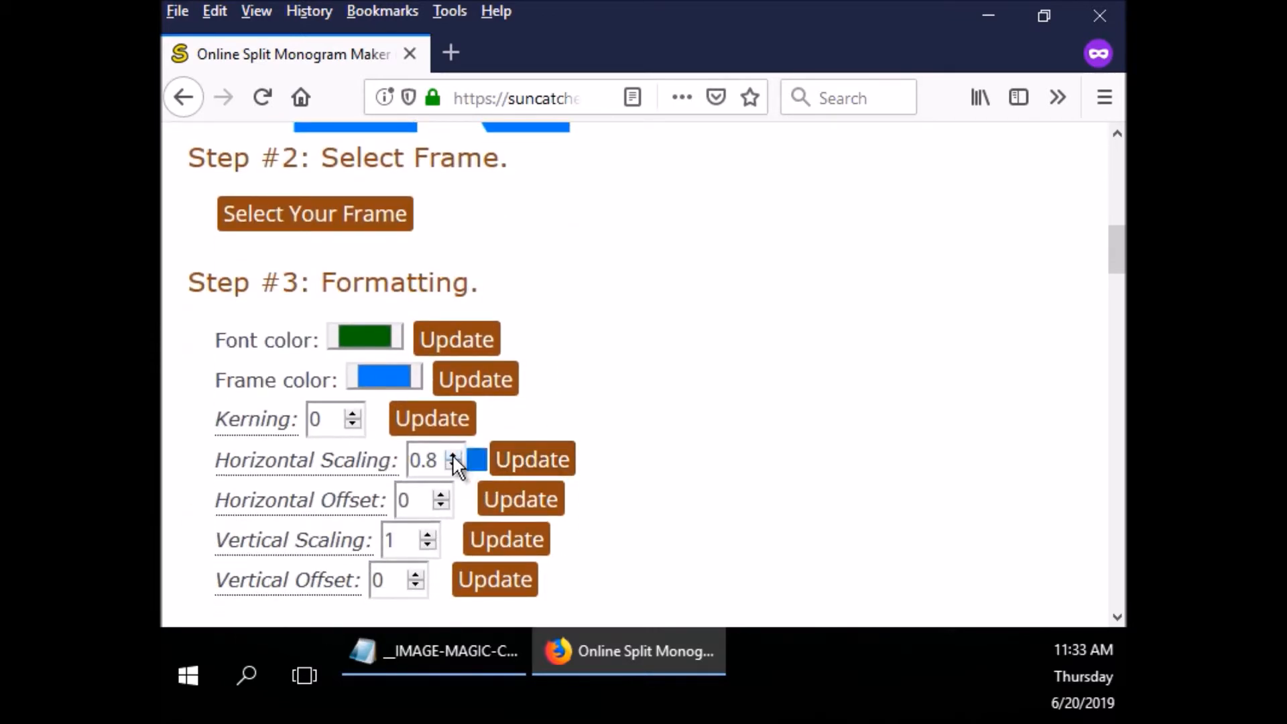
{"action": "left_click", "coordinate": [453, 457]}
{"action": "left_click", "coordinate": [453, 456]}
{"action": "left_click", "coordinate": [516, 459]}
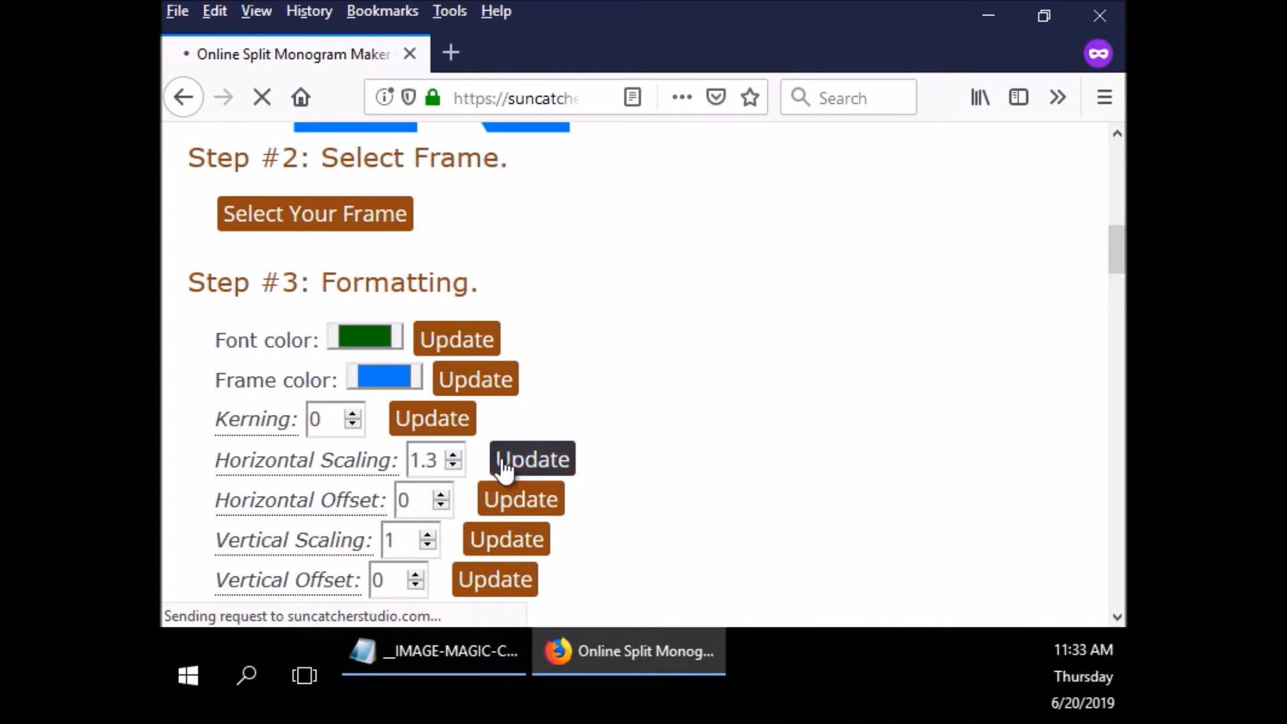
{"action": "scroll", "coordinate": [565, 474], "scroll_direction": "down", "scroll_amount": 5}
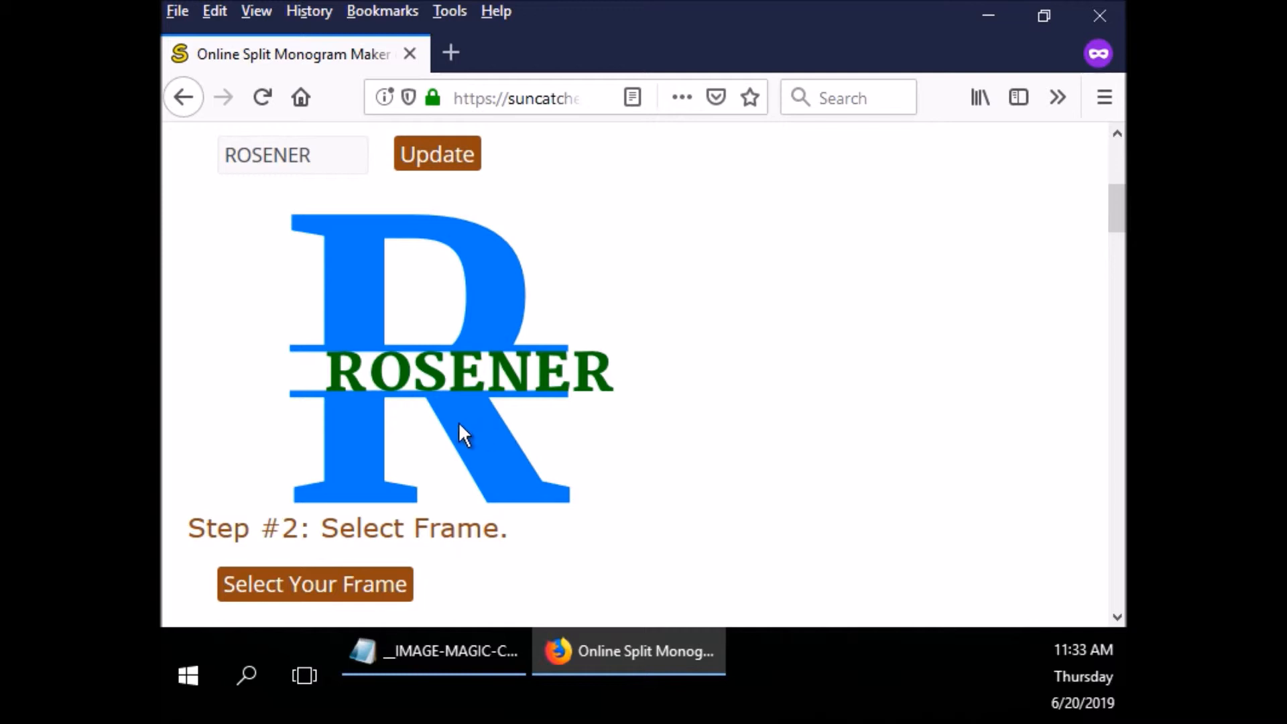
Step: Reset the monogram text's horizontal scaling to 1 and apply the change
{"action": "scroll", "coordinate": [367, 429], "scroll_direction": "down", "scroll_amount": 4}
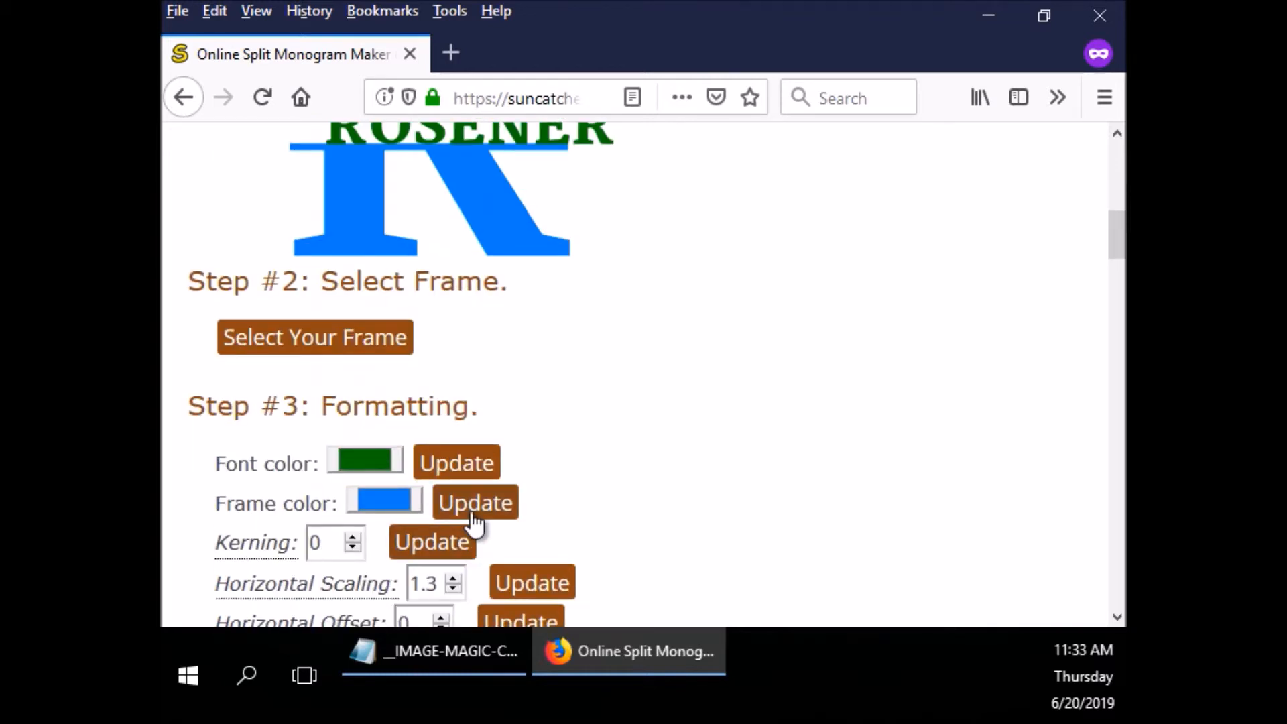
{"action": "scroll", "coordinate": [476, 513], "scroll_direction": "down", "scroll_amount": 2}
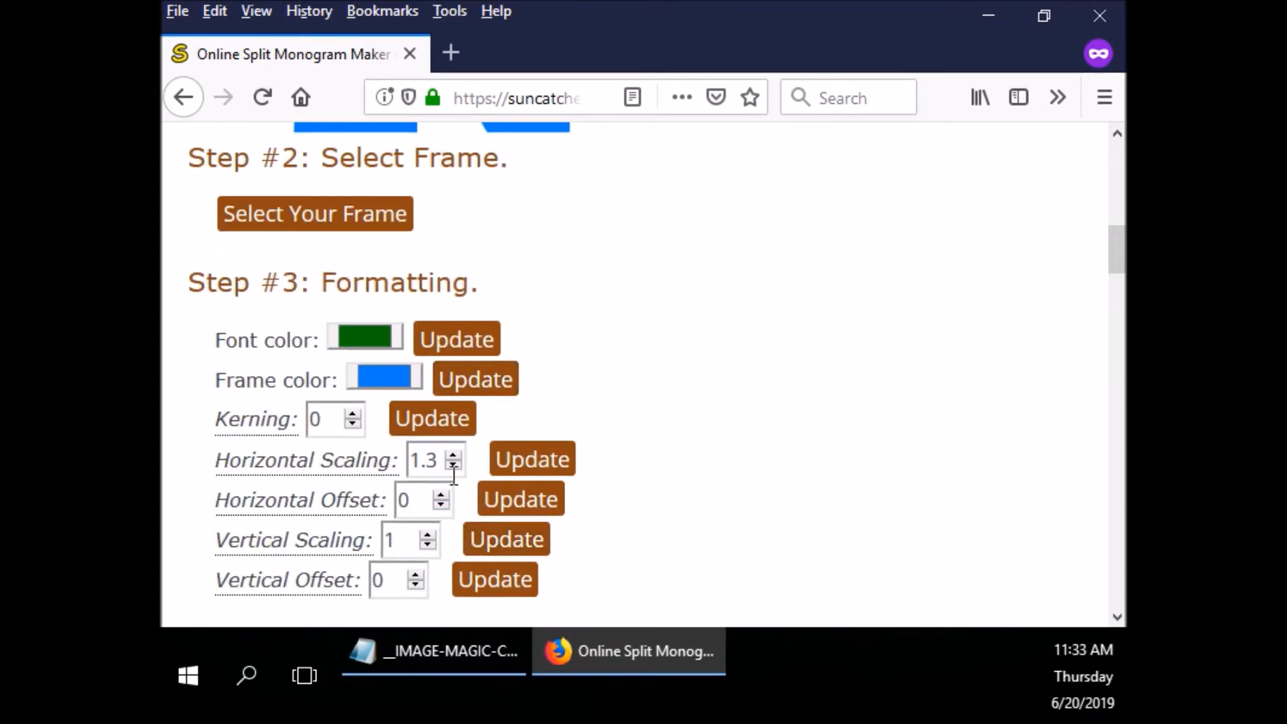
{"action": "left_click", "coordinate": [453, 465]}
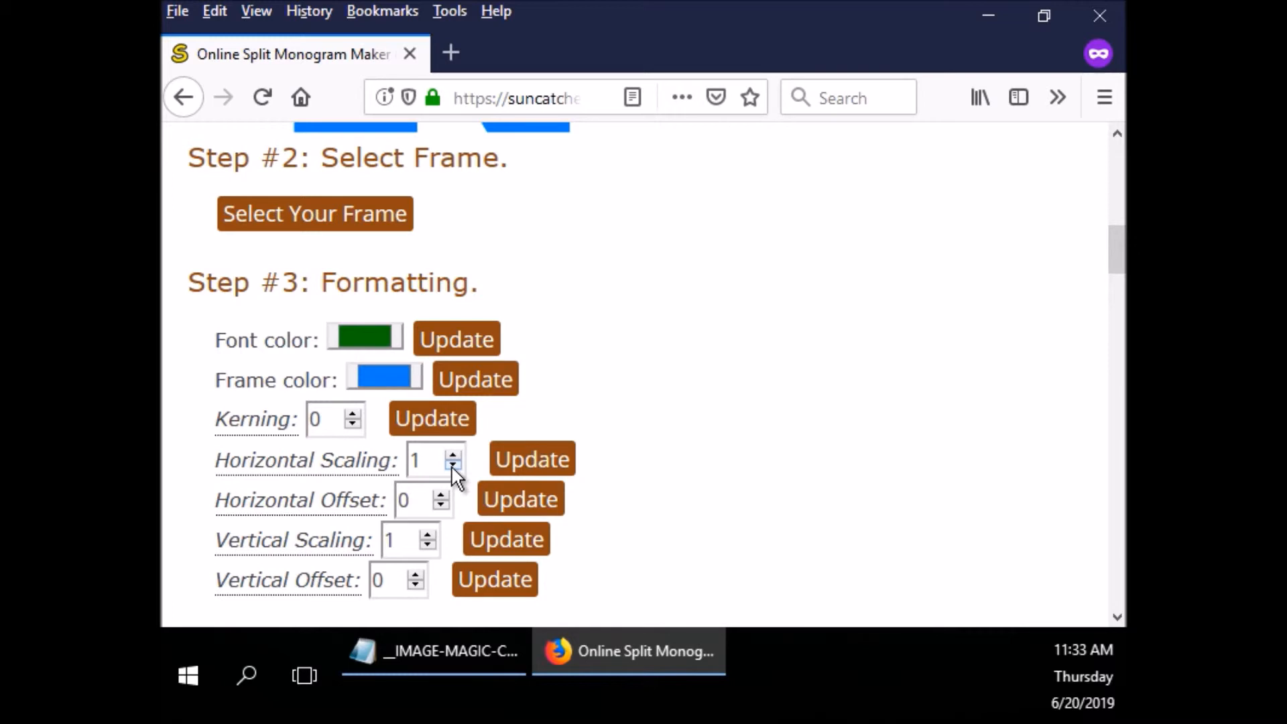
{"action": "left_click", "coordinate": [530, 463]}
{"action": "scroll", "coordinate": [631, 491], "scroll_direction": "down", "scroll_amount": 5}
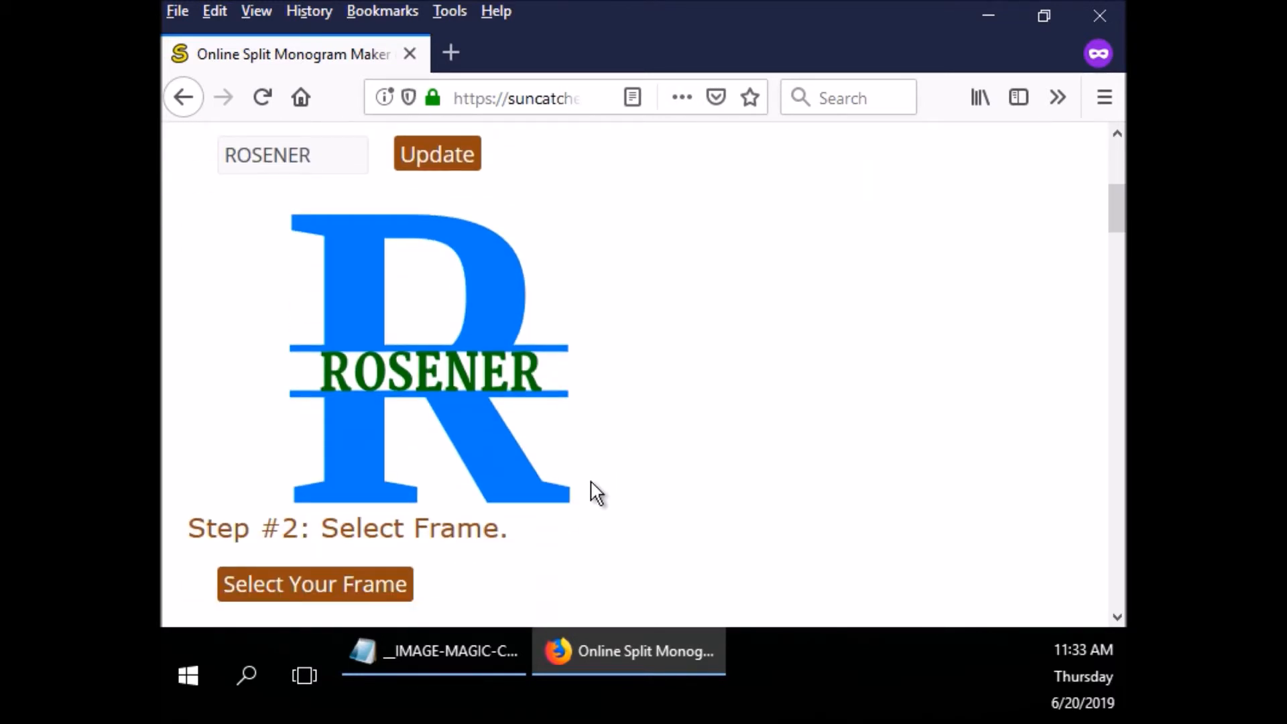
Step: Set the horizontal scaling of the monogram text to 1.3 and apply it
{"action": "scroll", "coordinate": [593, 489], "scroll_direction": "down", "scroll_amount": 5}
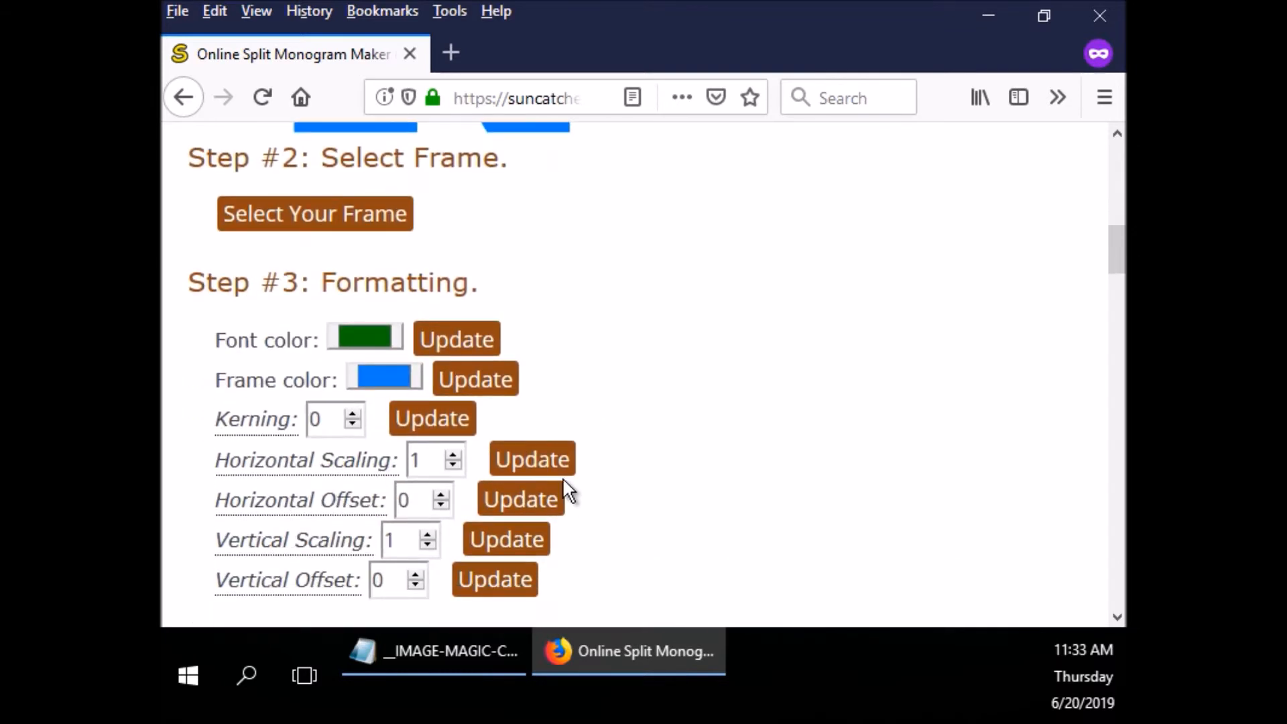
{"action": "left_click", "coordinate": [452, 456]}
{"action": "left_click", "coordinate": [520, 466]}
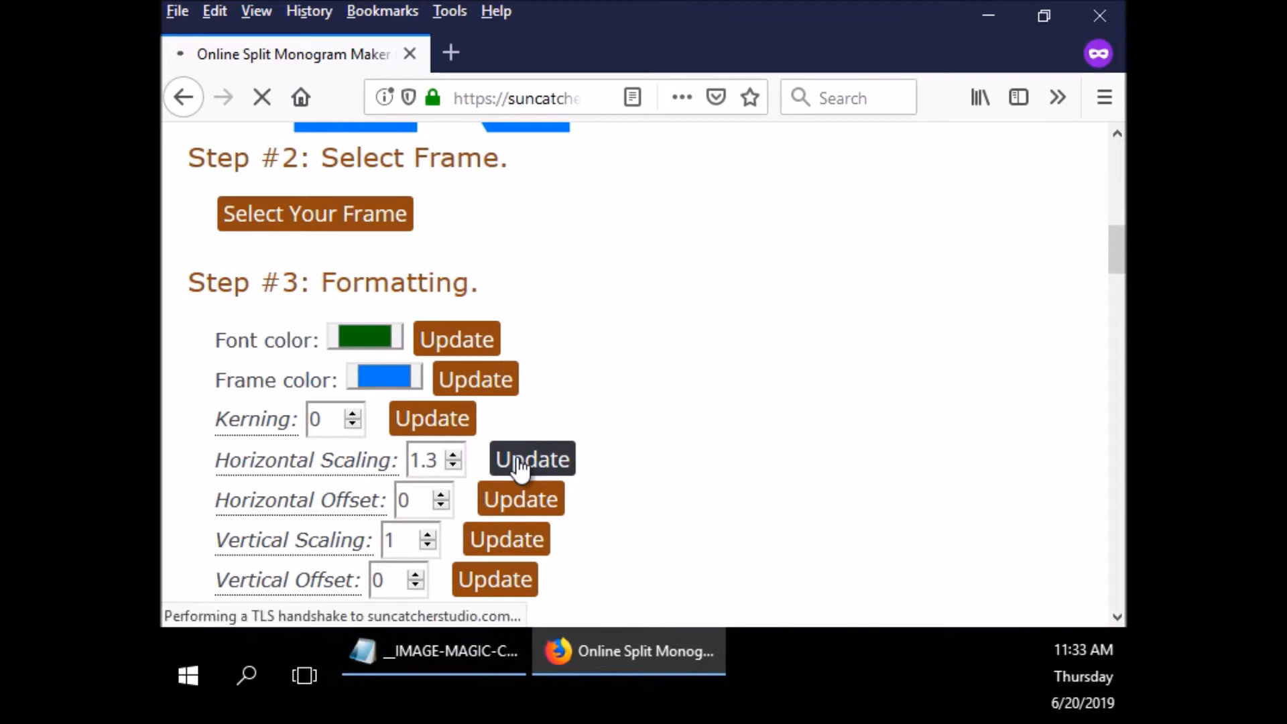
{"action": "scroll", "coordinate": [535, 500], "scroll_direction": "down", "scroll_amount": 5}
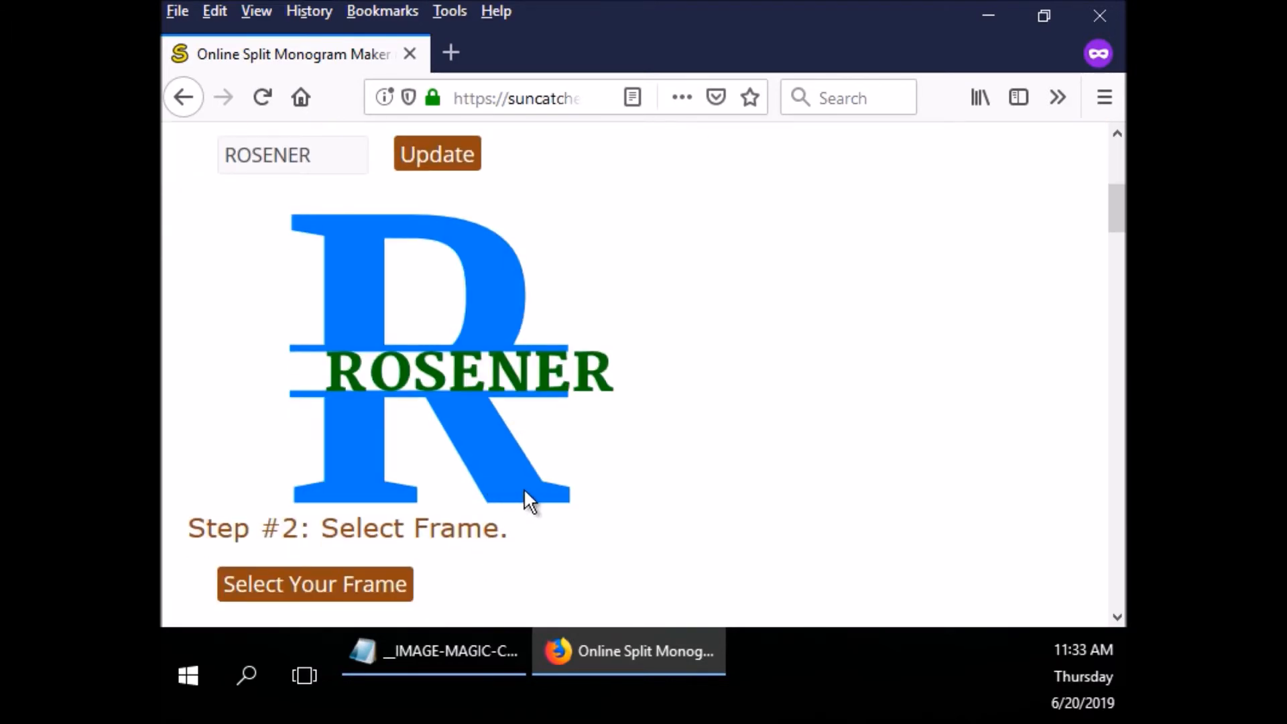
Step: Set the monogram text's horizontal offset to -13, apply the change and check the text's placement on the frame
{"action": "scroll", "coordinate": [526, 501], "scroll_direction": "down", "scroll_amount": 5}
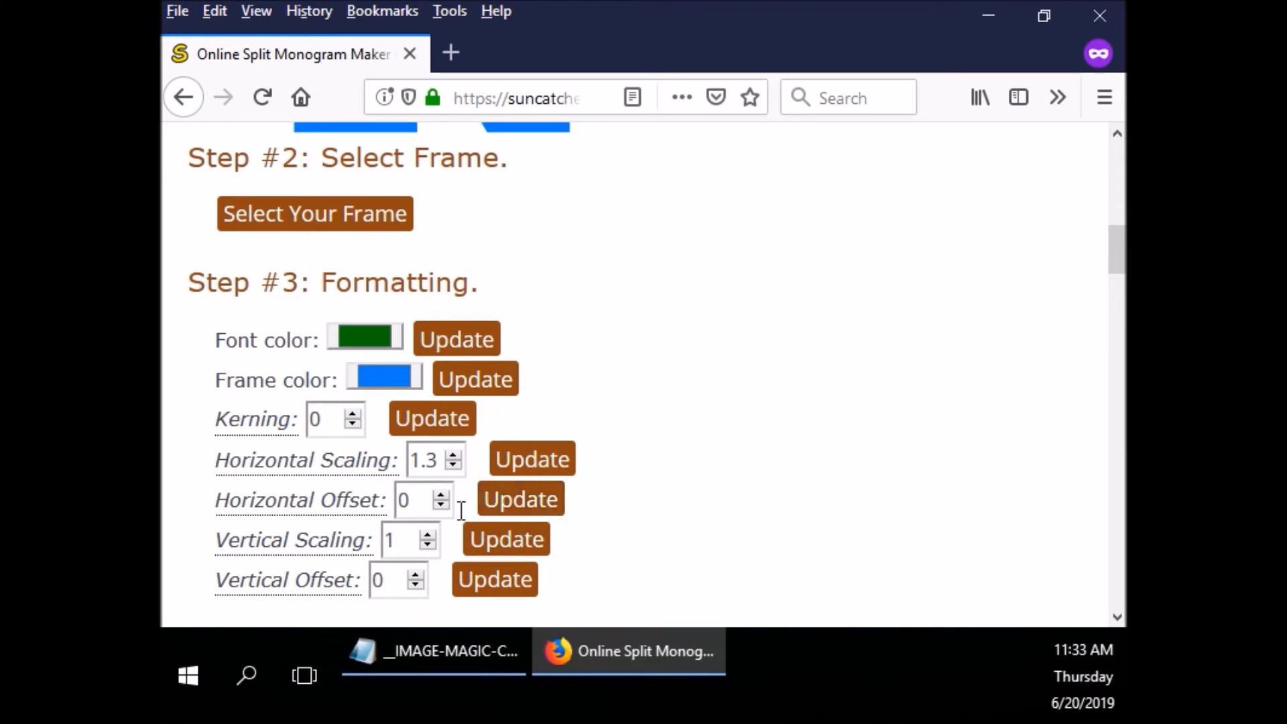
{"action": "left_click_drag", "start_coordinate": [446, 507], "coordinate": [444, 509]}
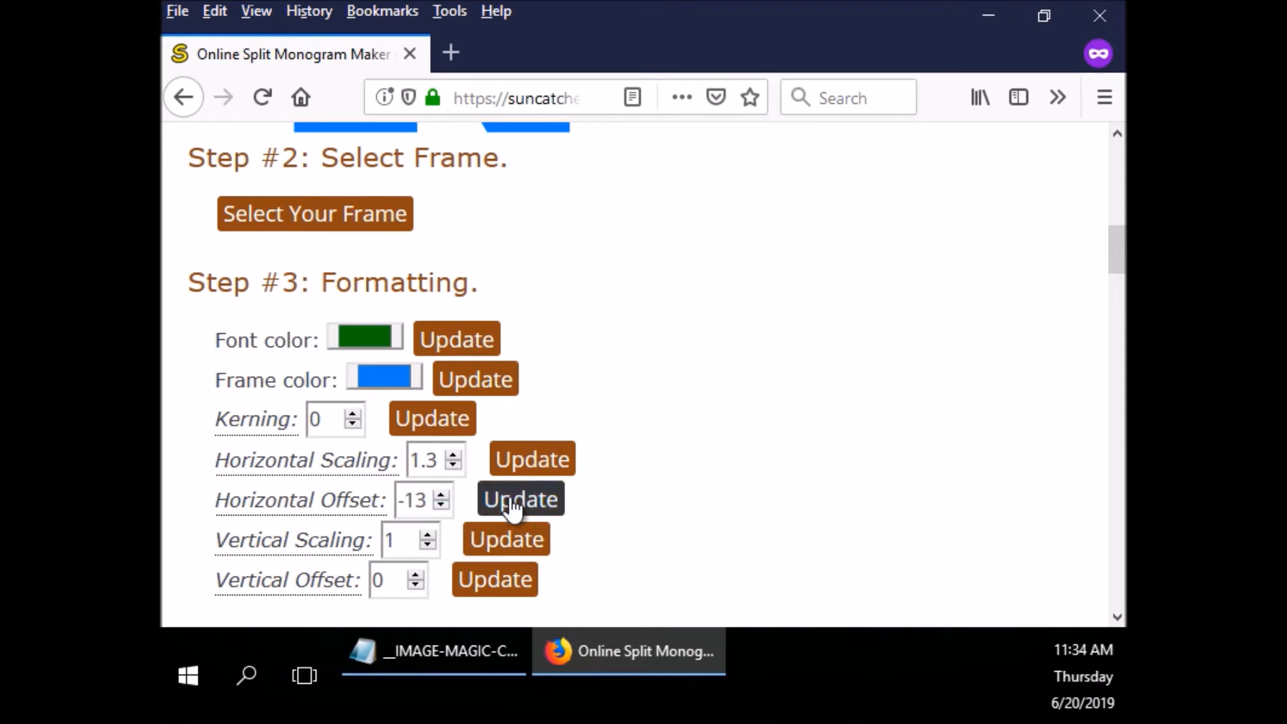
{"action": "left_click", "coordinate": [533, 506]}
{"action": "scroll", "coordinate": [596, 492], "scroll_direction": "down", "scroll_amount": 3}
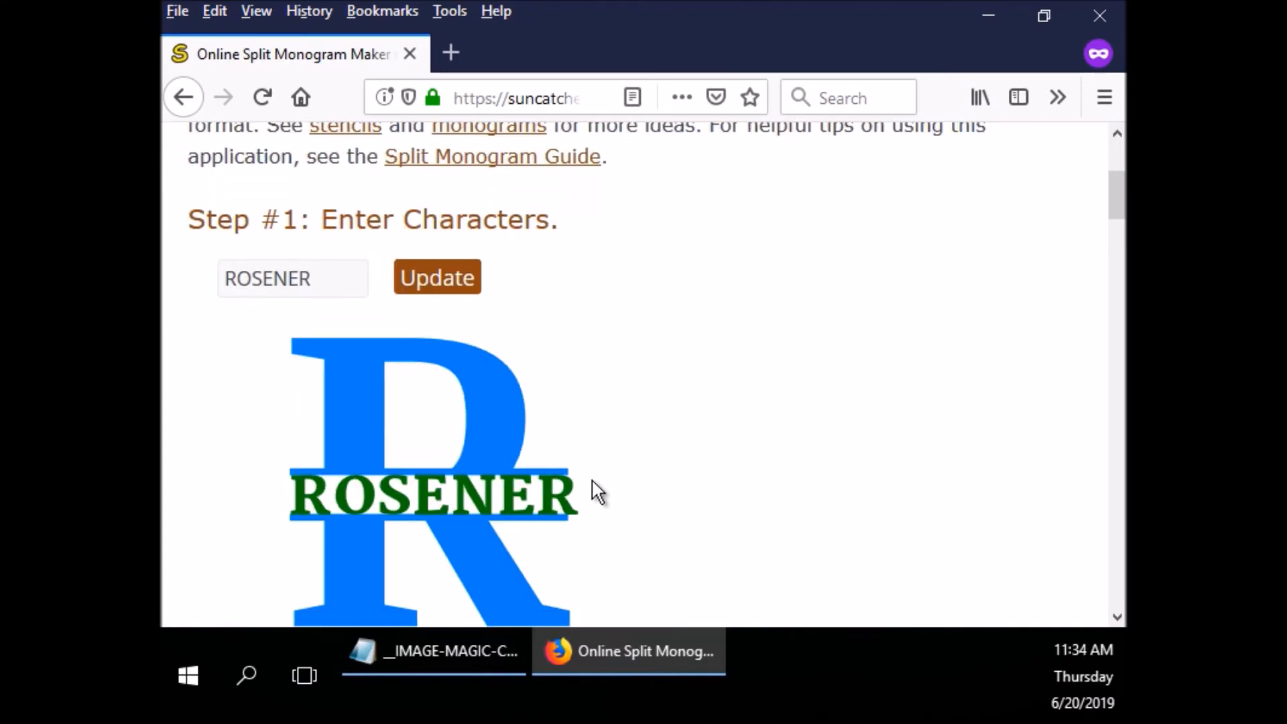
{"action": "scroll", "coordinate": [598, 493], "scroll_direction": "down", "scroll_amount": 2}
{"action": "scroll", "coordinate": [600, 493], "scroll_direction": "down", "scroll_amount": 3}
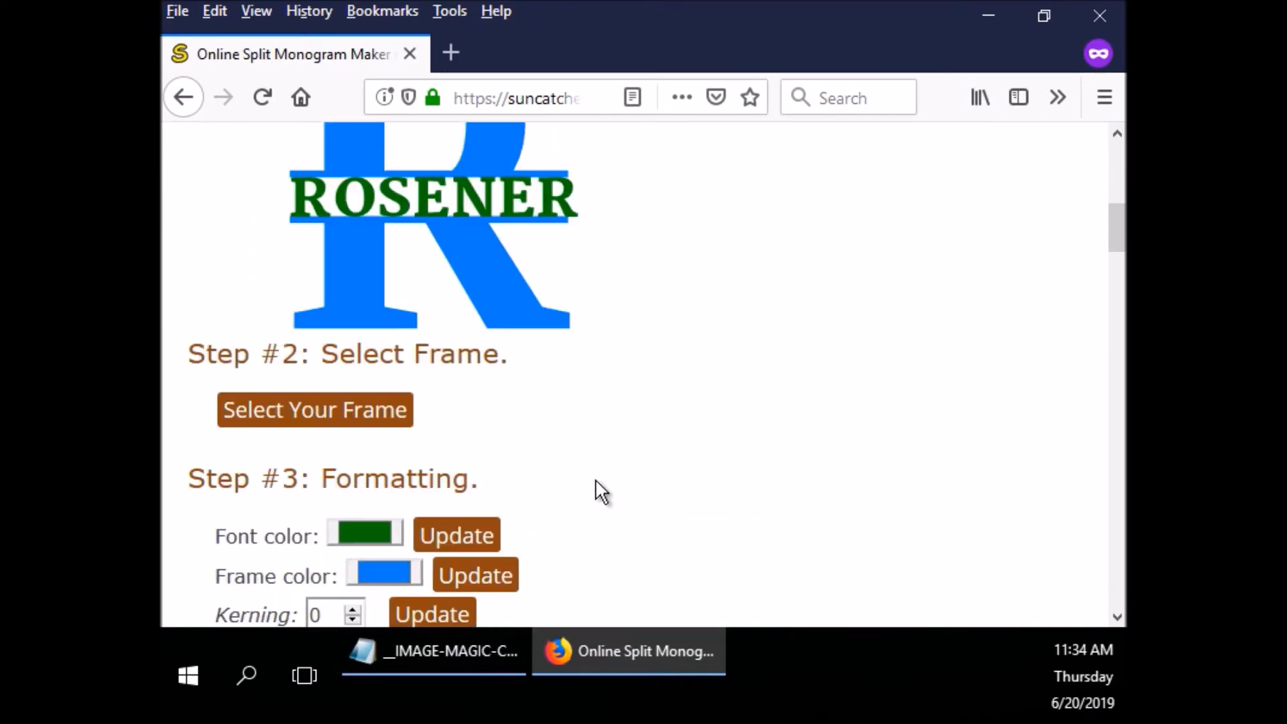
{"action": "scroll", "coordinate": [601, 493], "scroll_direction": "up", "scroll_amount": 3}
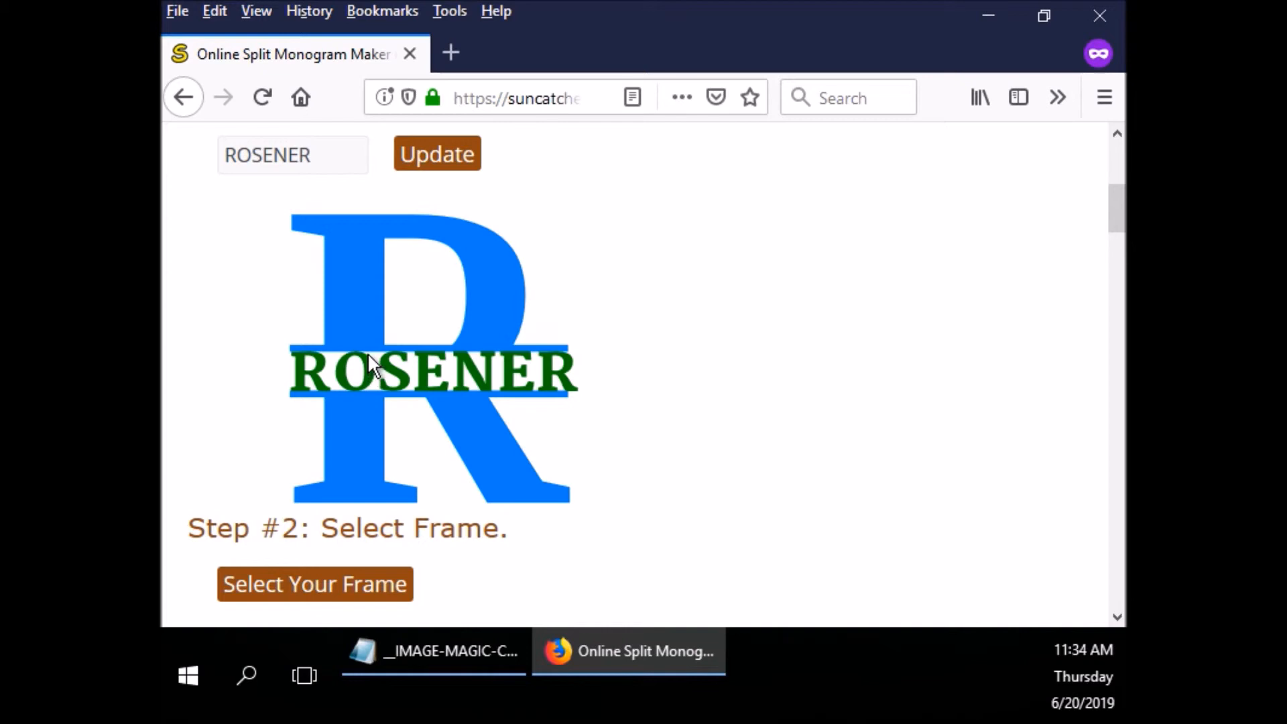
Step: Set the monogram text's vertical scaling to 0.6, apply the change and check the text between the frame halves
{"action": "scroll", "coordinate": [536, 423], "scroll_direction": "down", "scroll_amount": 6}
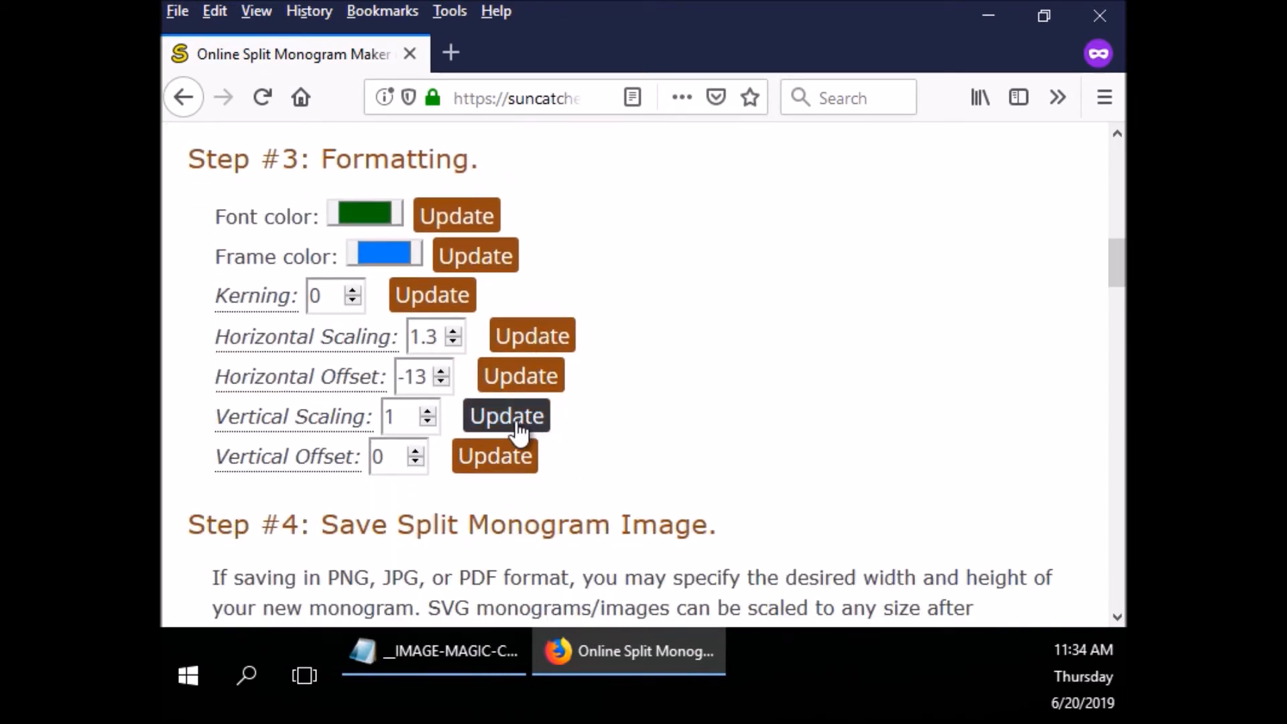
{"action": "left_click", "coordinate": [428, 421]}
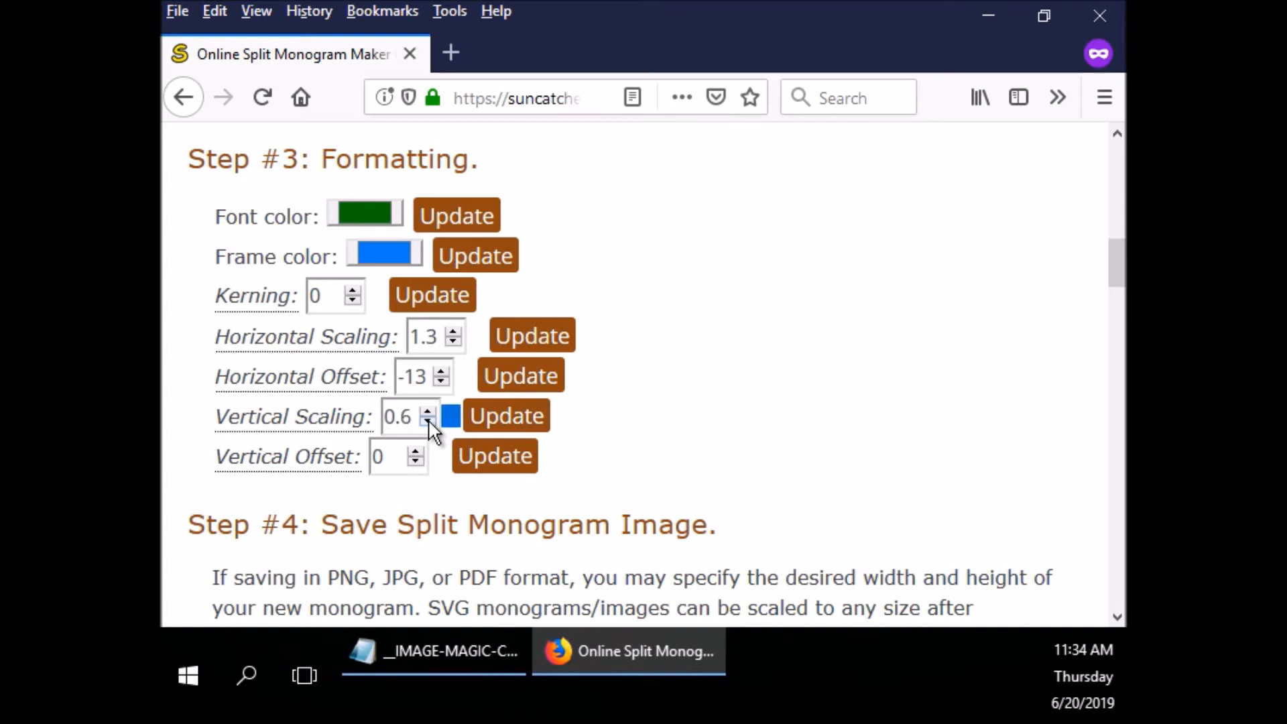
{"action": "left_click", "coordinate": [496, 421]}
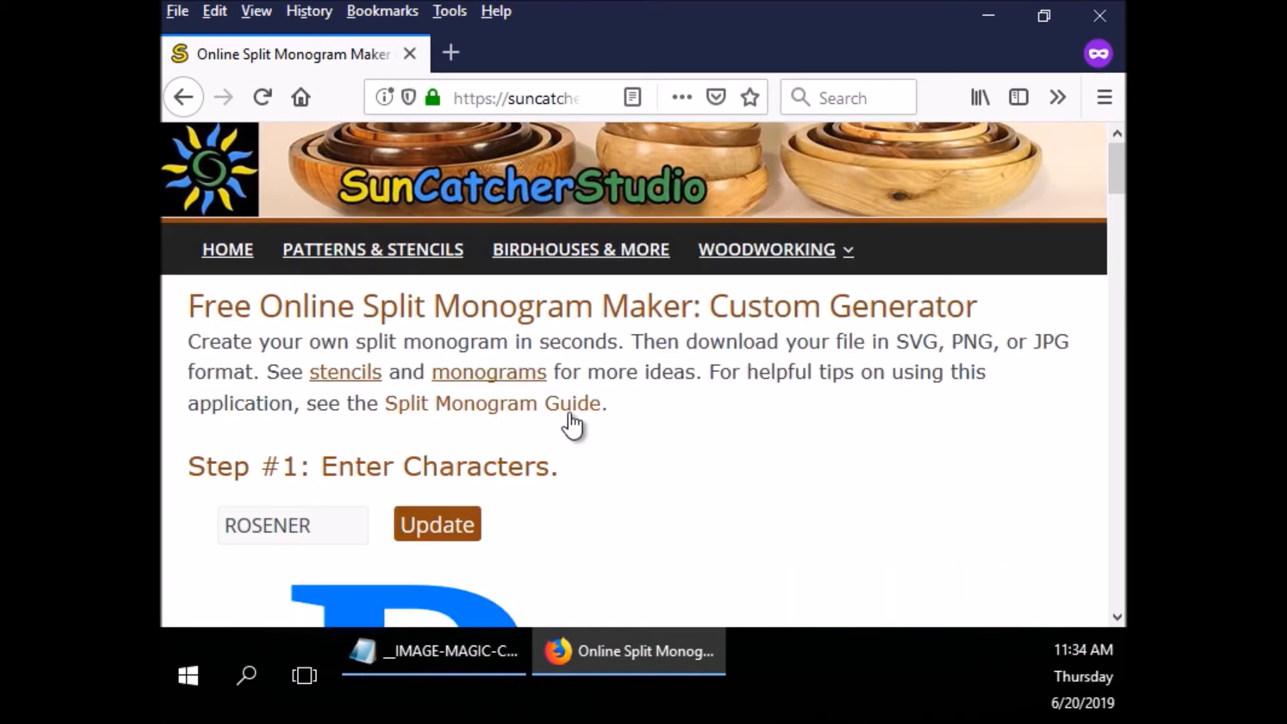
{"action": "scroll", "coordinate": [583, 441], "scroll_direction": "down", "scroll_amount": 3}
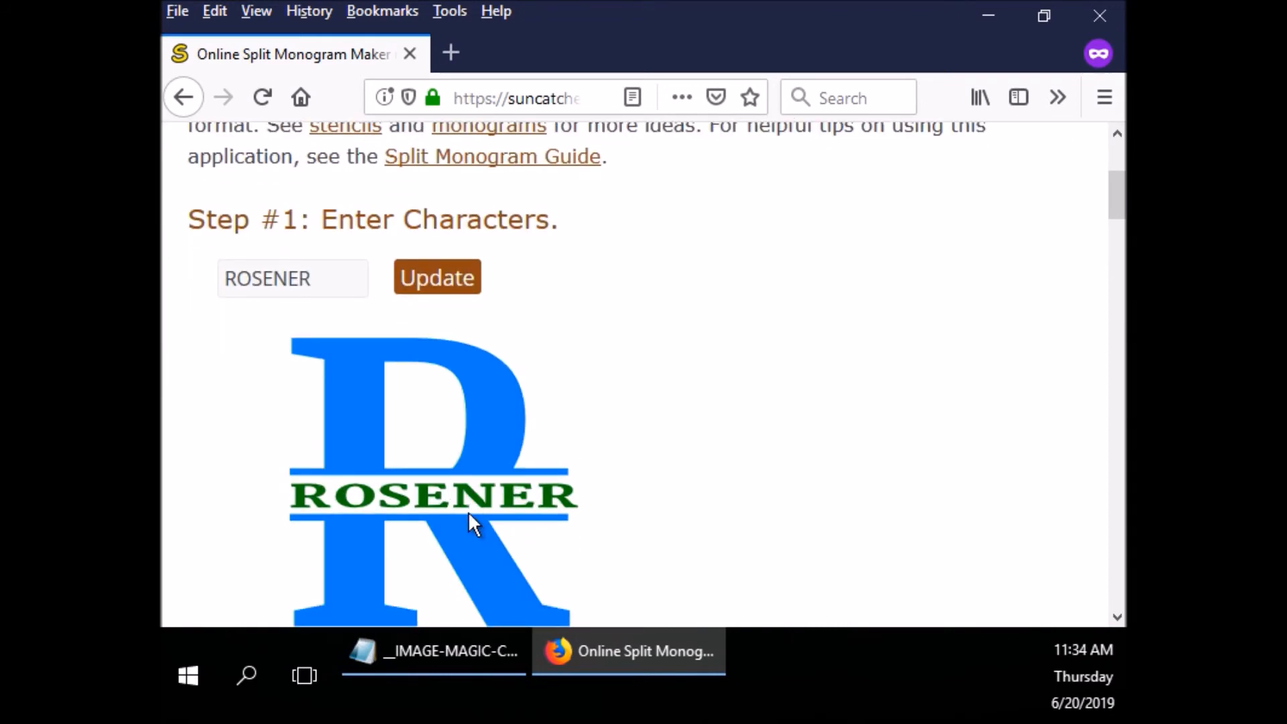
Step: Set the monogram text's vertical offset to 2, apply the change and check the text's placement
{"action": "scroll", "coordinate": [600, 501], "scroll_direction": "down", "scroll_amount": 5}
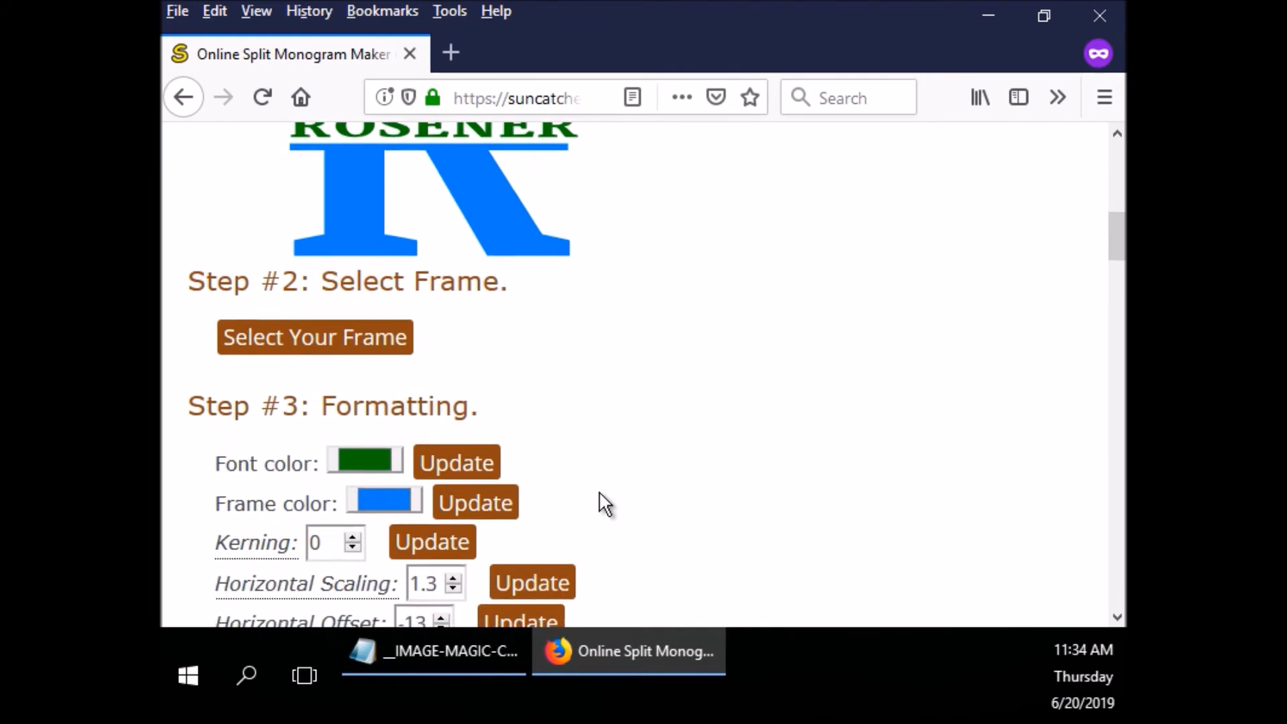
{"action": "scroll", "coordinate": [597, 496], "scroll_direction": "down", "scroll_amount": 3}
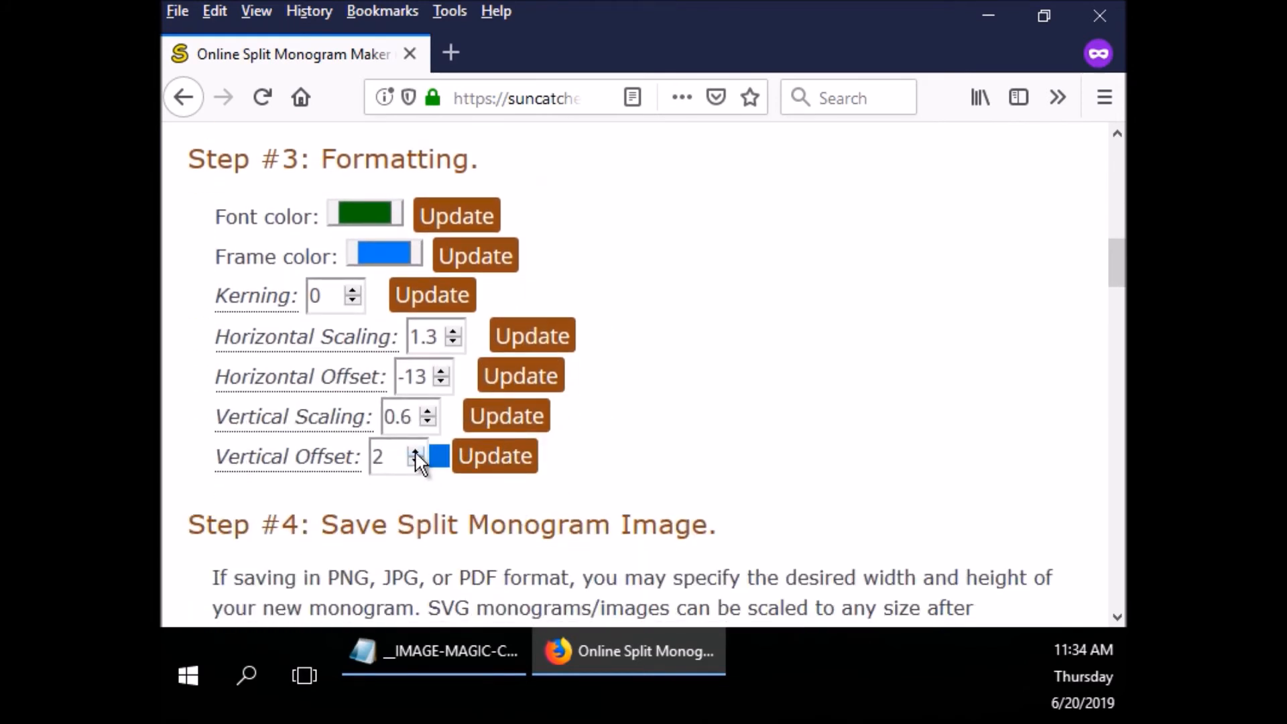
{"action": "left_click", "coordinate": [473, 465]}
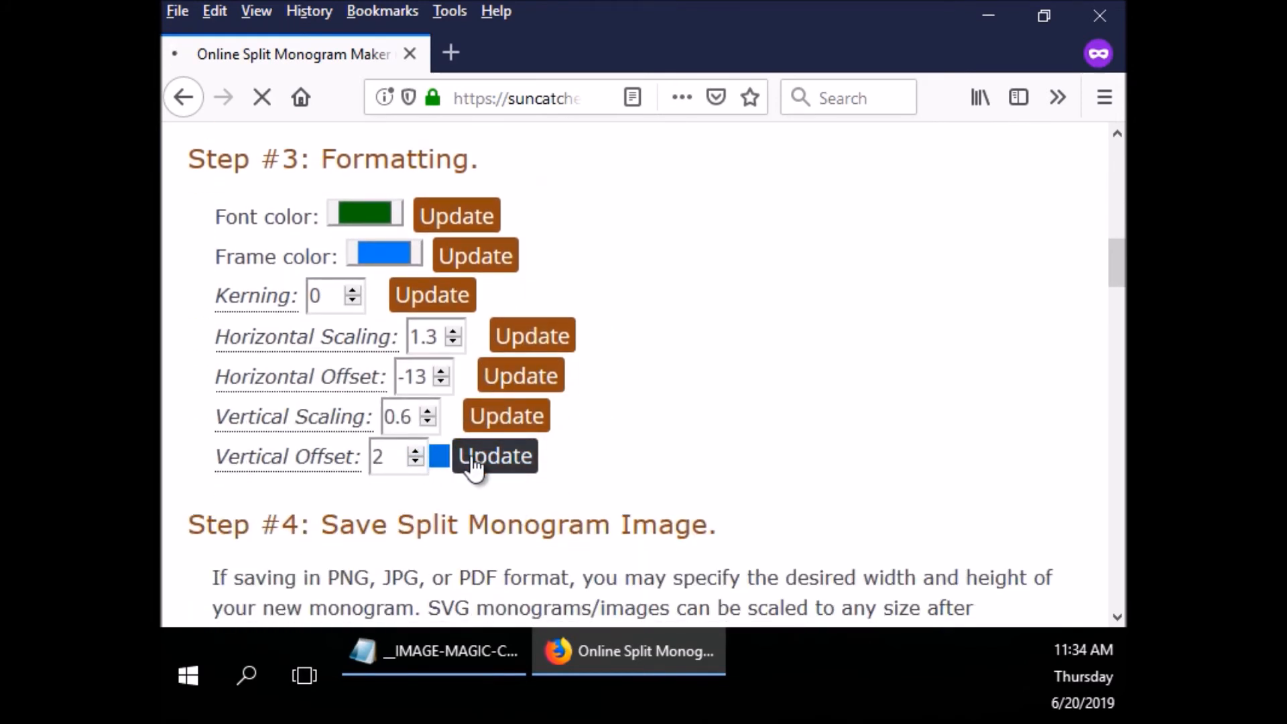
{"action": "scroll", "coordinate": [560, 469], "scroll_direction": "down", "scroll_amount": 3}
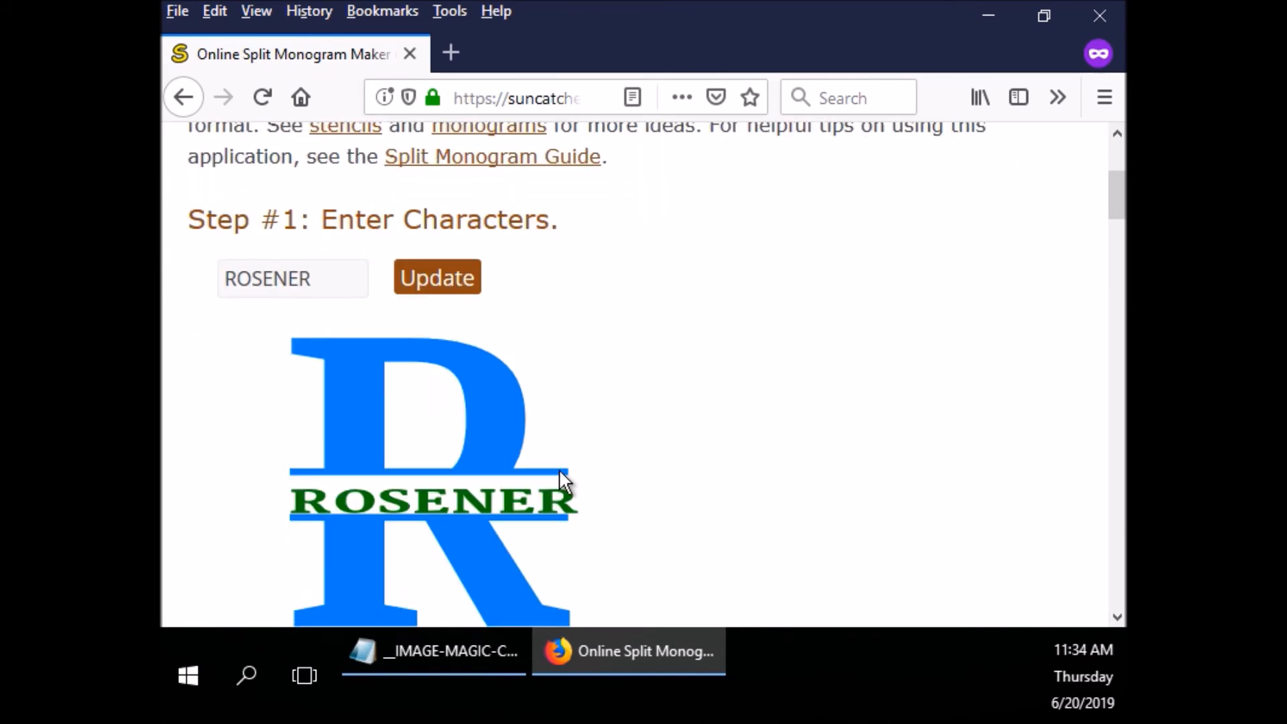
Step: Try a vertical offset of 5, lower it to a small negative value and apply it to move the monogram text up
{"action": "scroll", "coordinate": [494, 503], "scroll_direction": "down", "scroll_amount": 7}
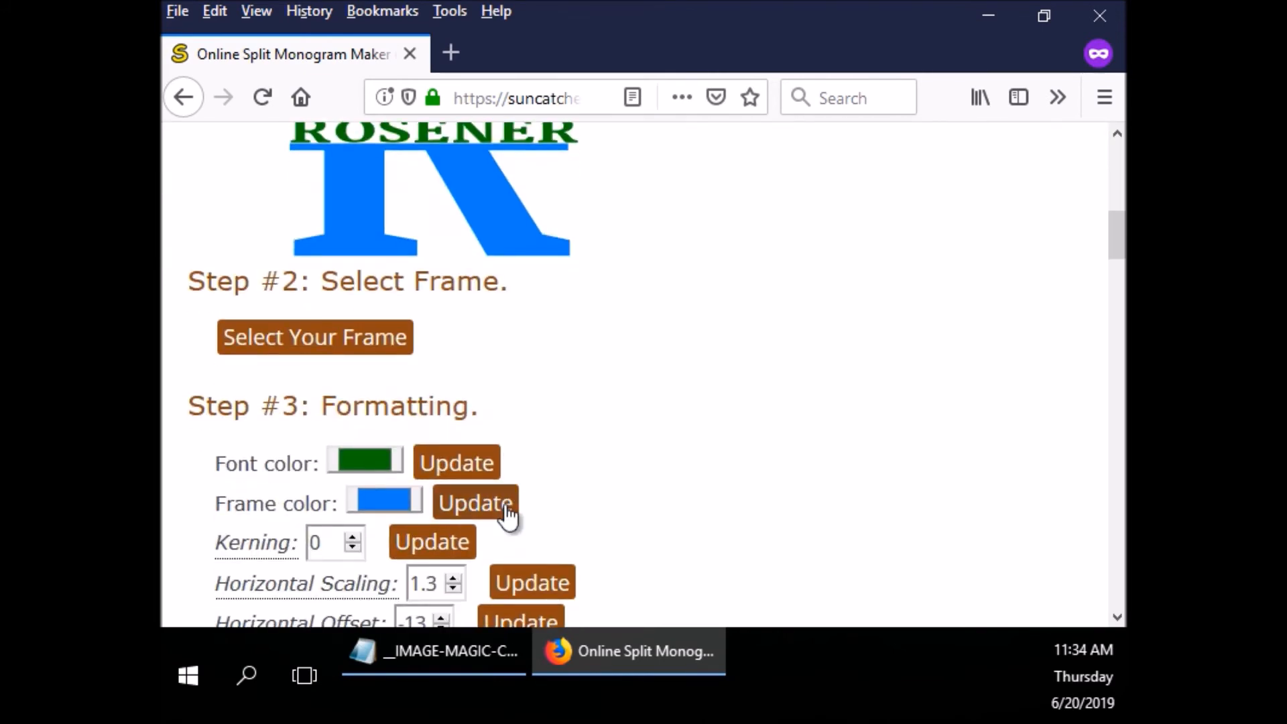
{"action": "left_click", "coordinate": [417, 450]}
{"action": "left_click", "coordinate": [417, 450]}
{"action": "left_click", "coordinate": [417, 451]}
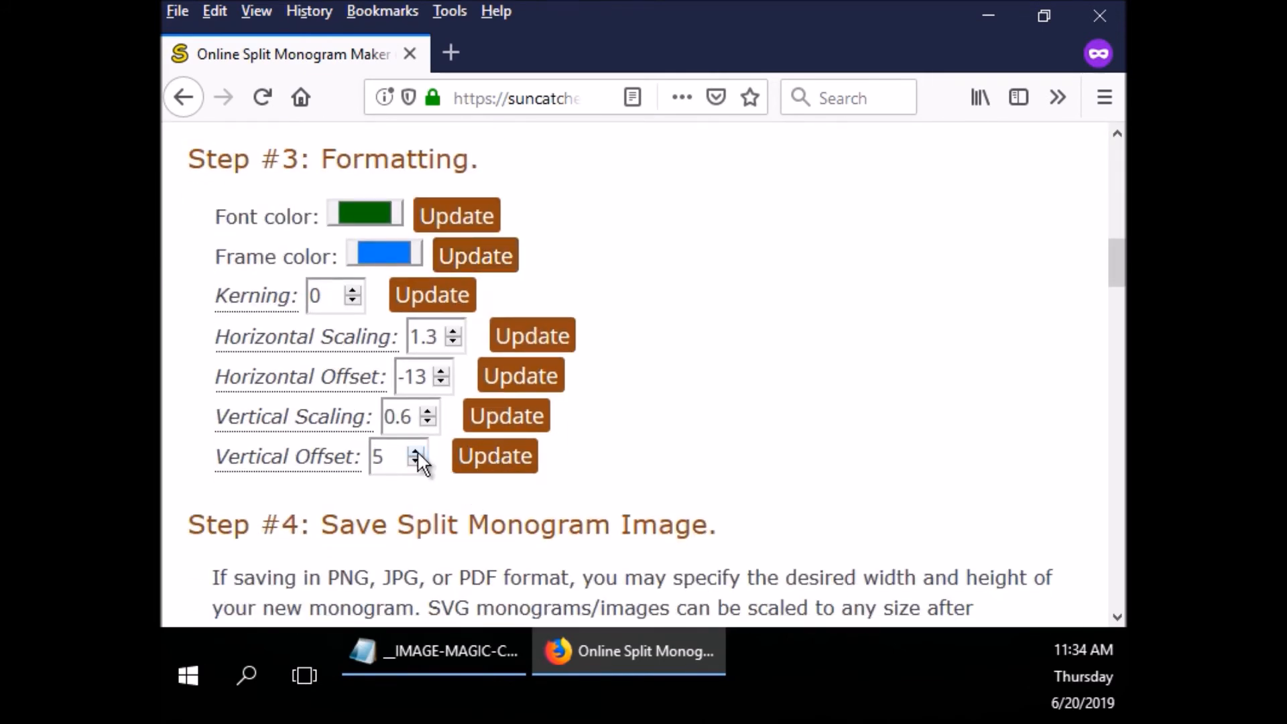
{"action": "left_click", "coordinate": [416, 461]}
{"action": "left_click", "coordinate": [416, 462]}
{"action": "left_click", "coordinate": [416, 462]}
{"action": "left_click", "coordinate": [416, 462]}
{"action": "left_click", "coordinate": [416, 462]}
{"action": "left_click", "coordinate": [416, 461]}
{"action": "left_click", "coordinate": [416, 461]}
{"action": "left_click", "coordinate": [495, 461]}
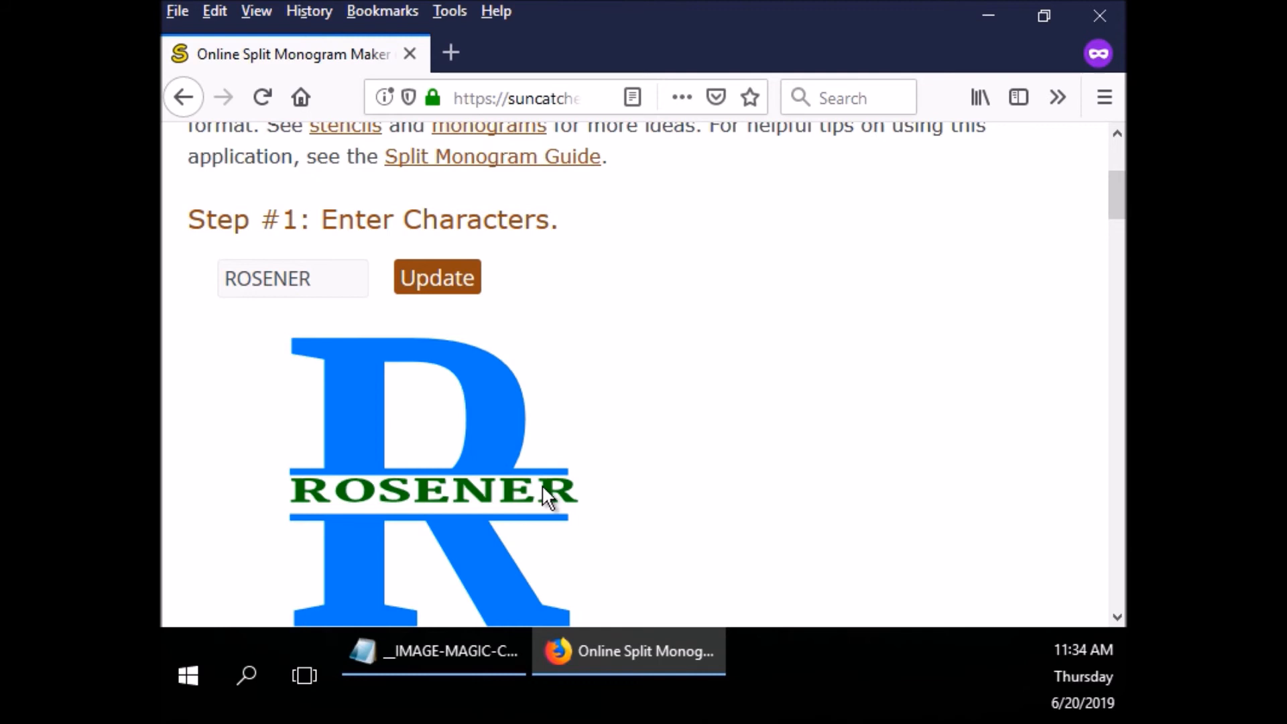
Step: Set the monogram text's vertical offset to -3, apply it and check the placement in the preview
{"action": "scroll", "coordinate": [544, 494], "scroll_direction": "down", "scroll_amount": 8}
{"action": "left_click", "coordinate": [417, 452]}
{"action": "left_click", "coordinate": [415, 461]}
{"action": "left_click", "coordinate": [416, 451]}
{"action": "left_click", "coordinate": [485, 464]}
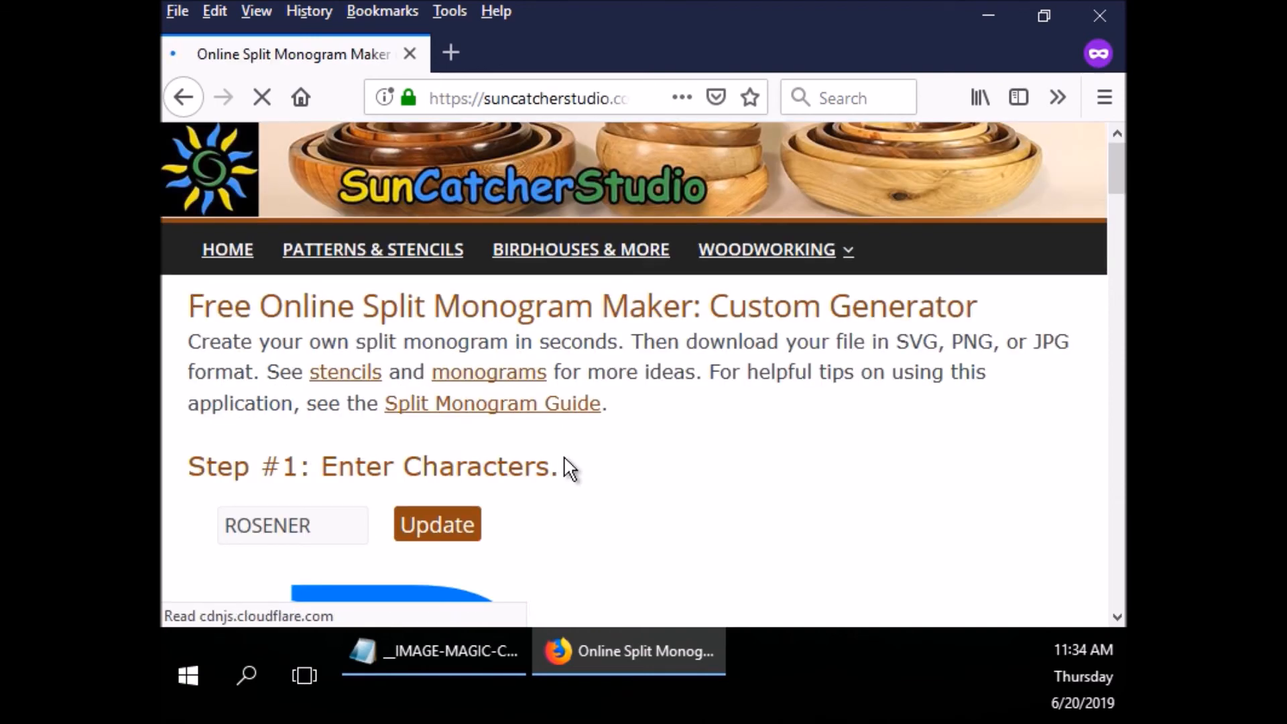
{"action": "scroll", "coordinate": [568, 467], "scroll_direction": "down", "scroll_amount": 3}
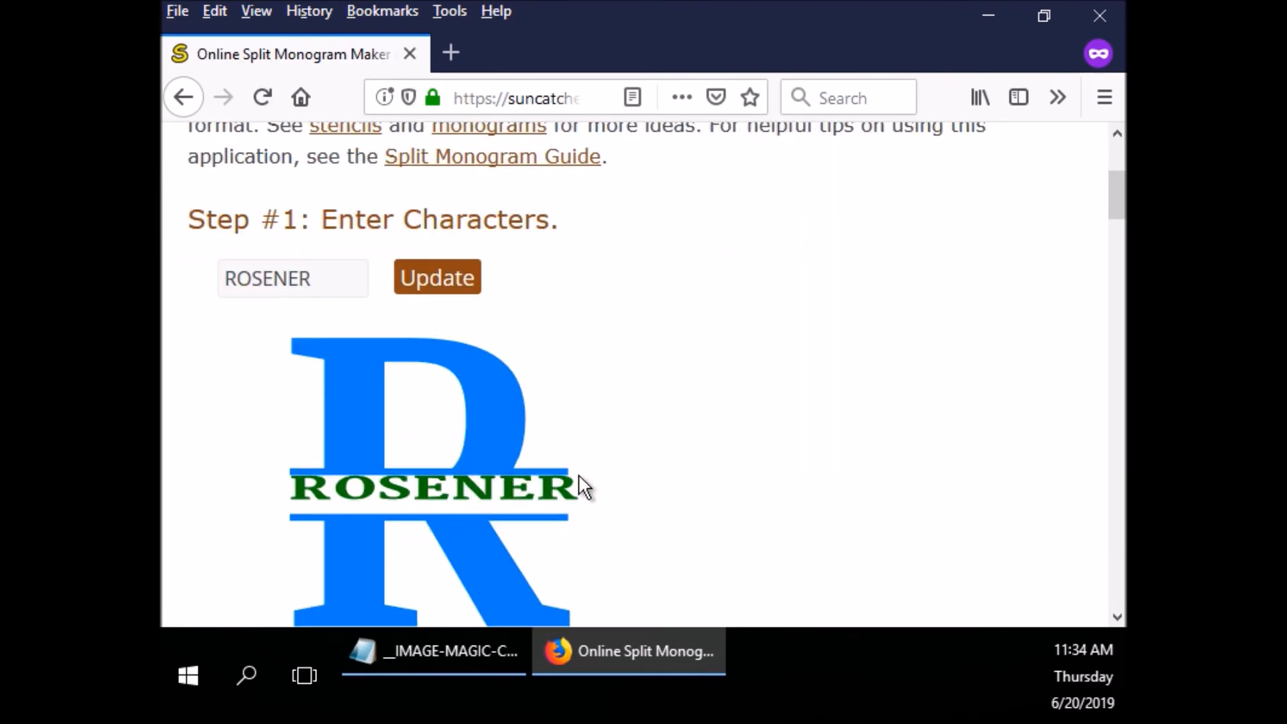
Step: Reset the monogram text's vertical offset to 0, apply the change and check the text's placement on the frame
{"action": "scroll", "coordinate": [580, 484], "scroll_direction": "down", "scroll_amount": 7}
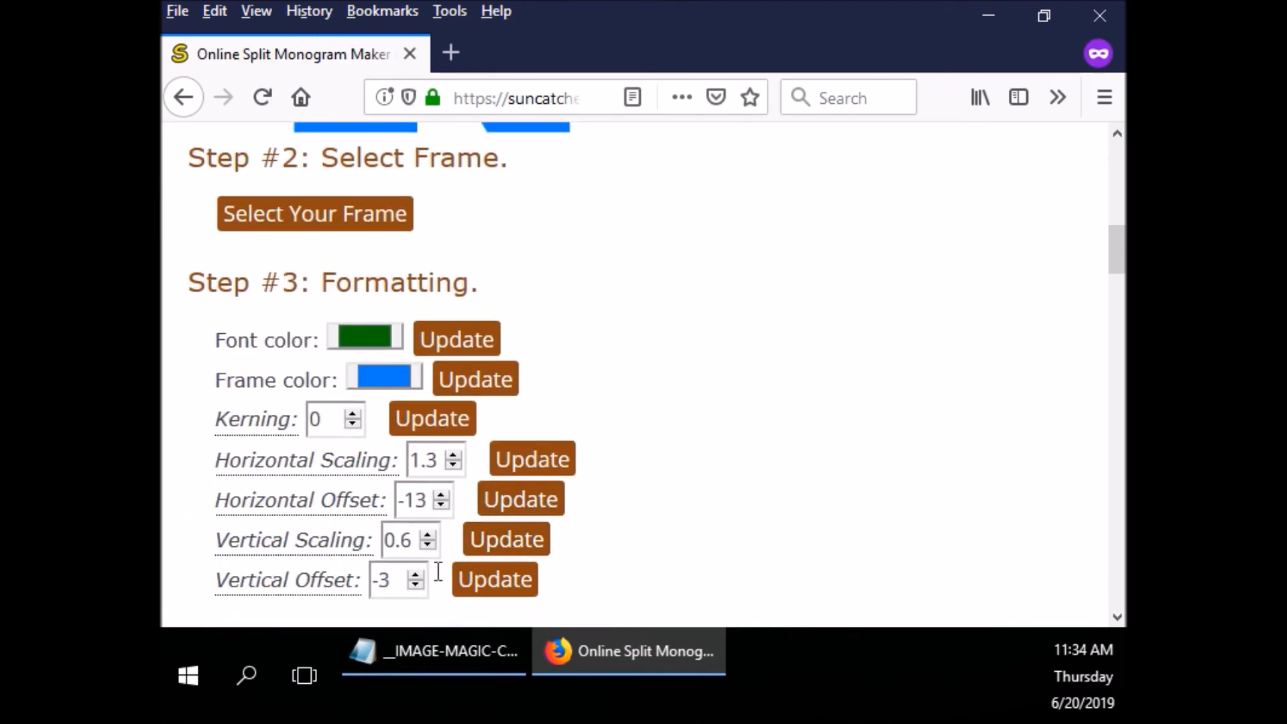
{"action": "left_click", "coordinate": [415, 575]}
{"action": "left_click", "coordinate": [415, 575]}
{"action": "left_click", "coordinate": [416, 575]}
{"action": "left_click", "coordinate": [415, 575]}
{"action": "left_click", "coordinate": [482, 587]}
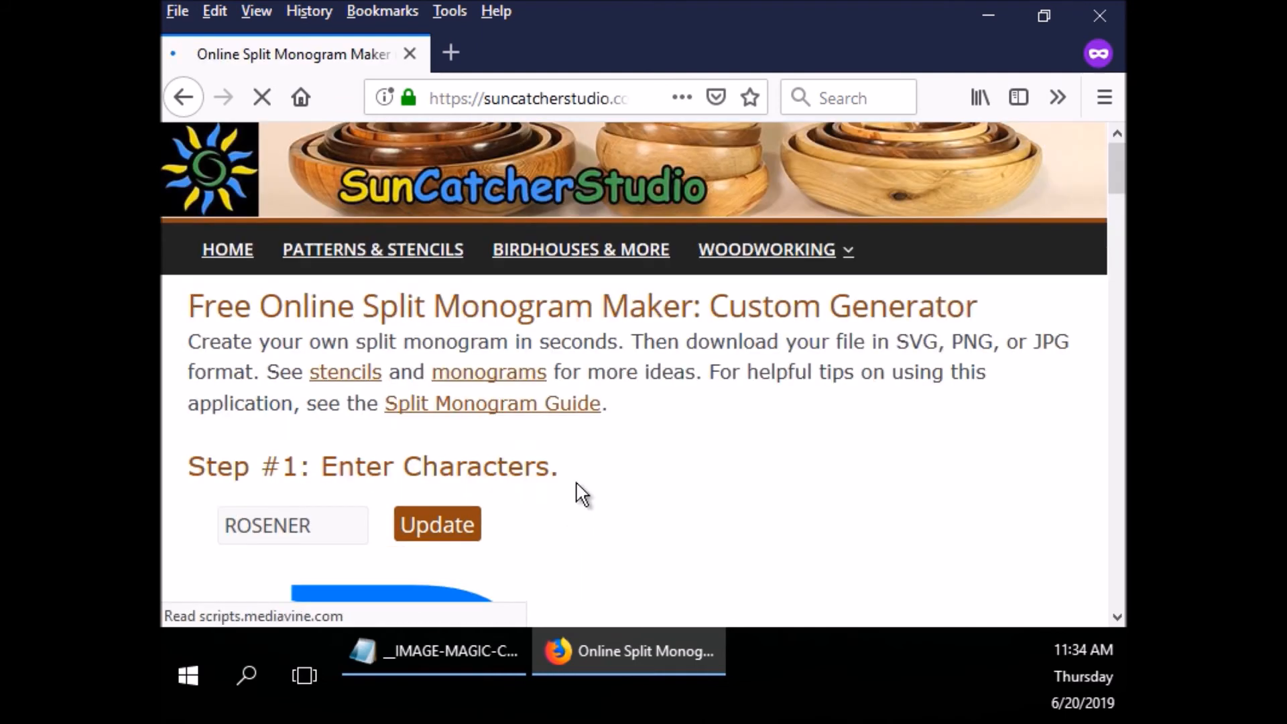
{"action": "scroll", "coordinate": [597, 487], "scroll_direction": "down", "scroll_amount": 3}
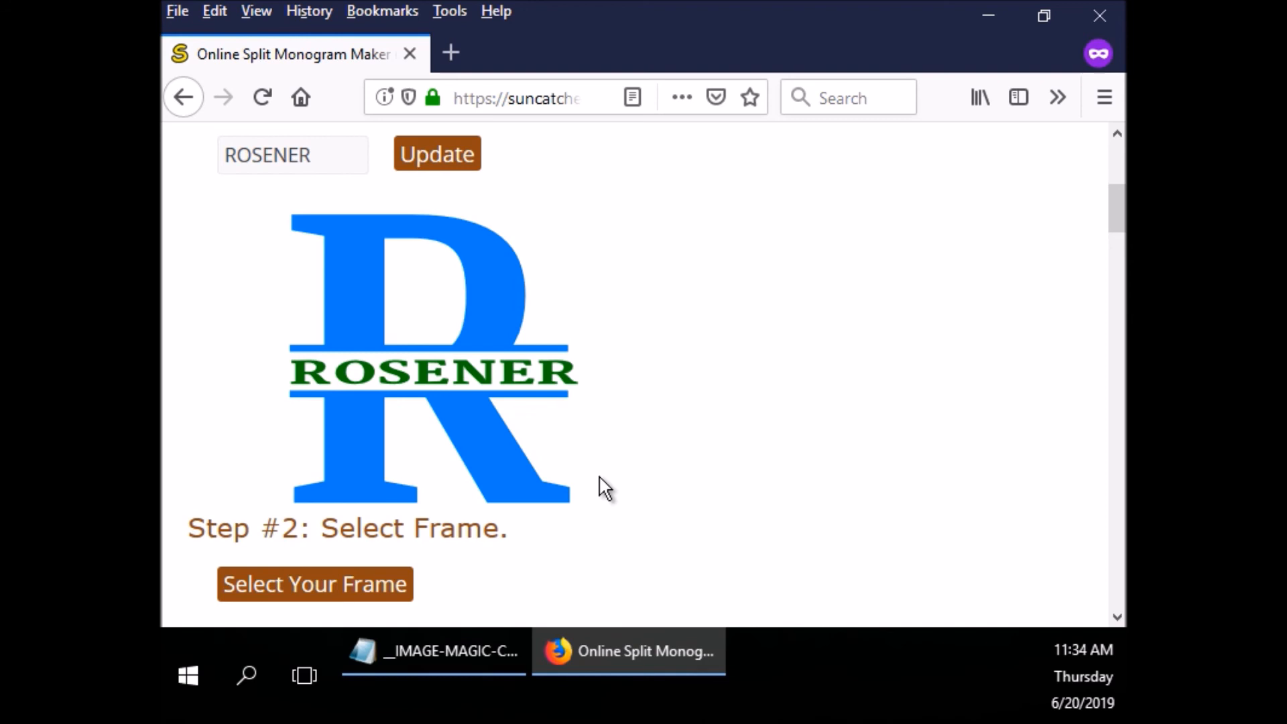
Step: Look over the formatting settings, image size fields and save formats, and return to the monogram preview
{"action": "scroll", "coordinate": [601, 490], "scroll_direction": "down", "scroll_amount": 10}
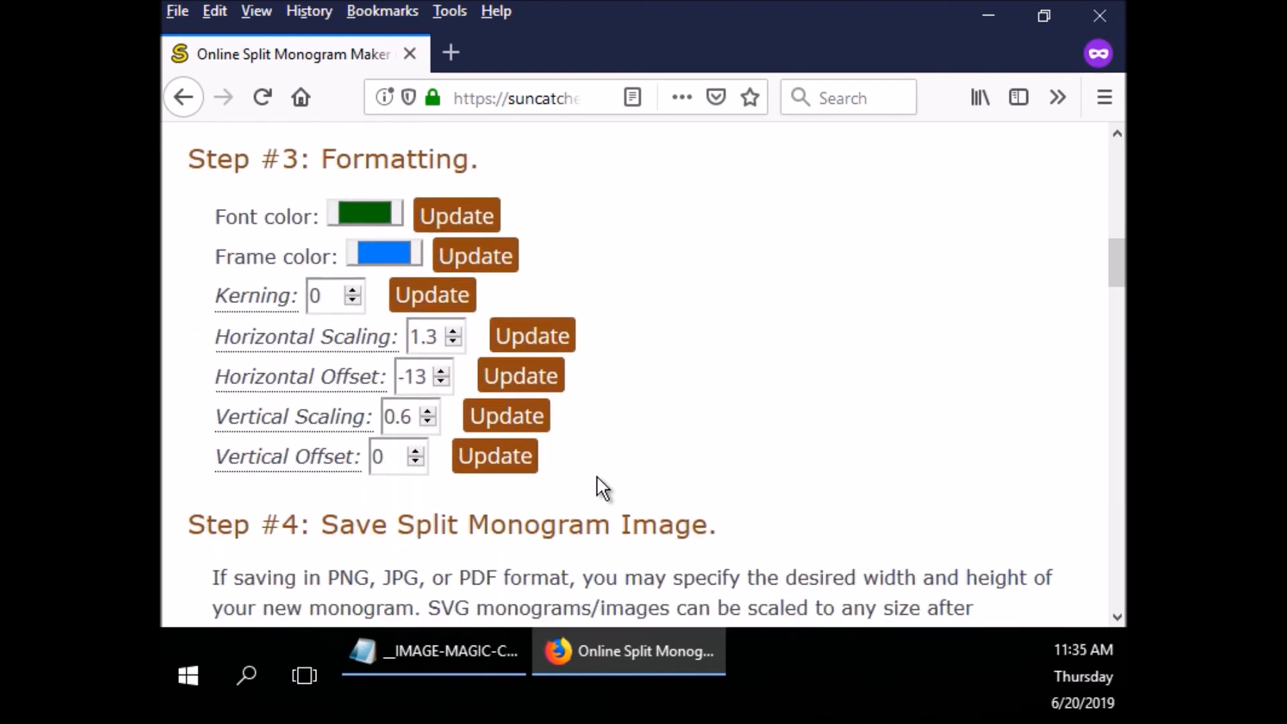
{"action": "scroll", "coordinate": [599, 476], "scroll_direction": "down", "scroll_amount": 1}
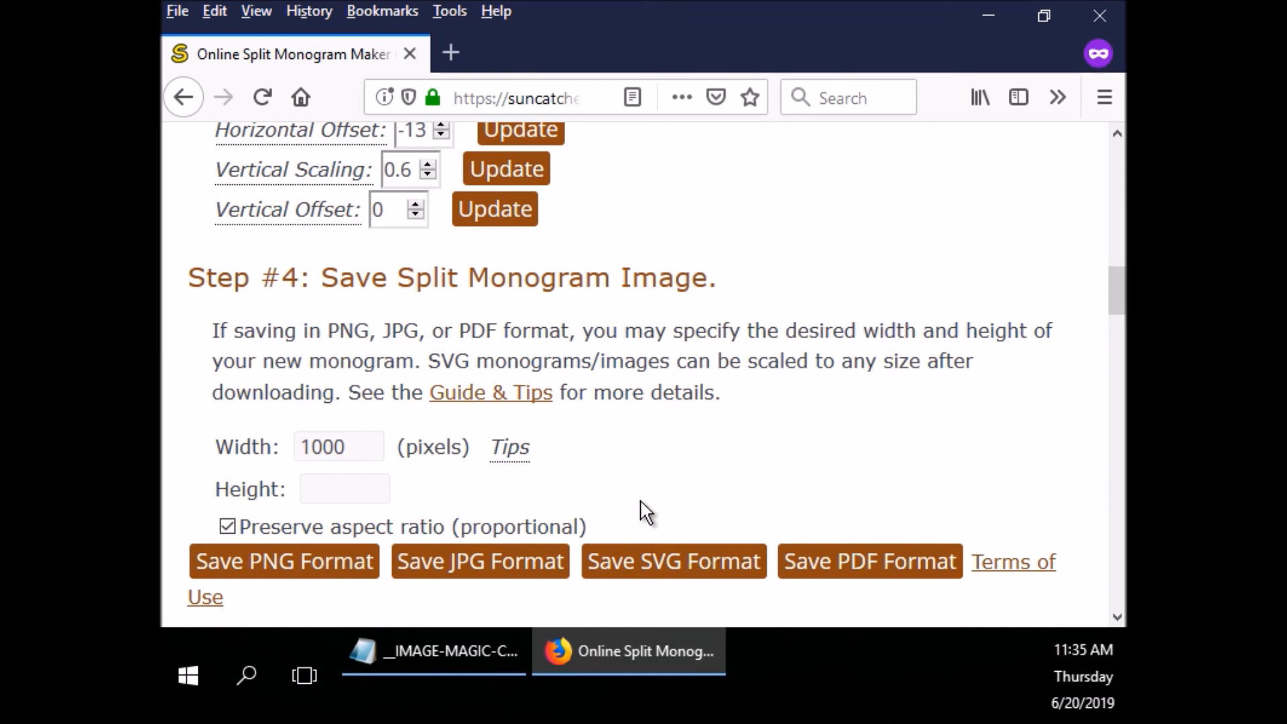
{"action": "scroll", "coordinate": [645, 512], "scroll_direction": "down", "scroll_amount": 2}
{"action": "scroll", "coordinate": [645, 512], "scroll_direction": "up", "scroll_amount": 8}
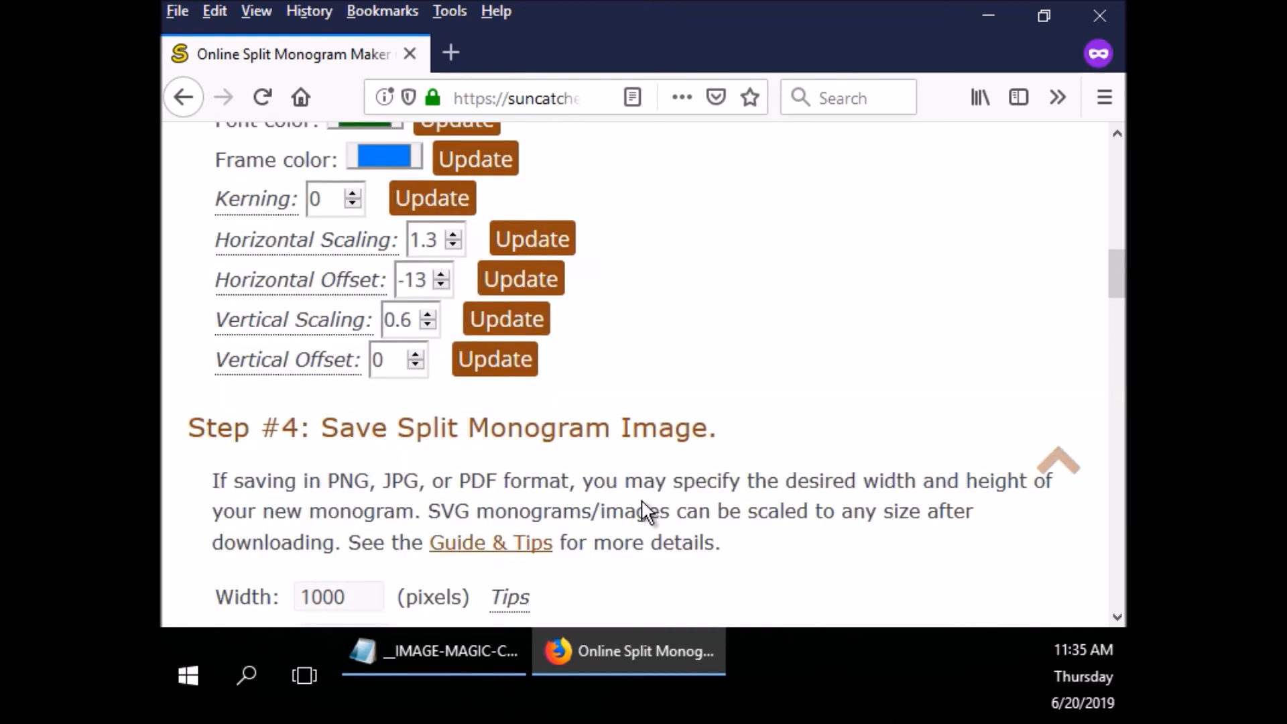
{"action": "scroll", "coordinate": [645, 513], "scroll_direction": "up", "scroll_amount": 3}
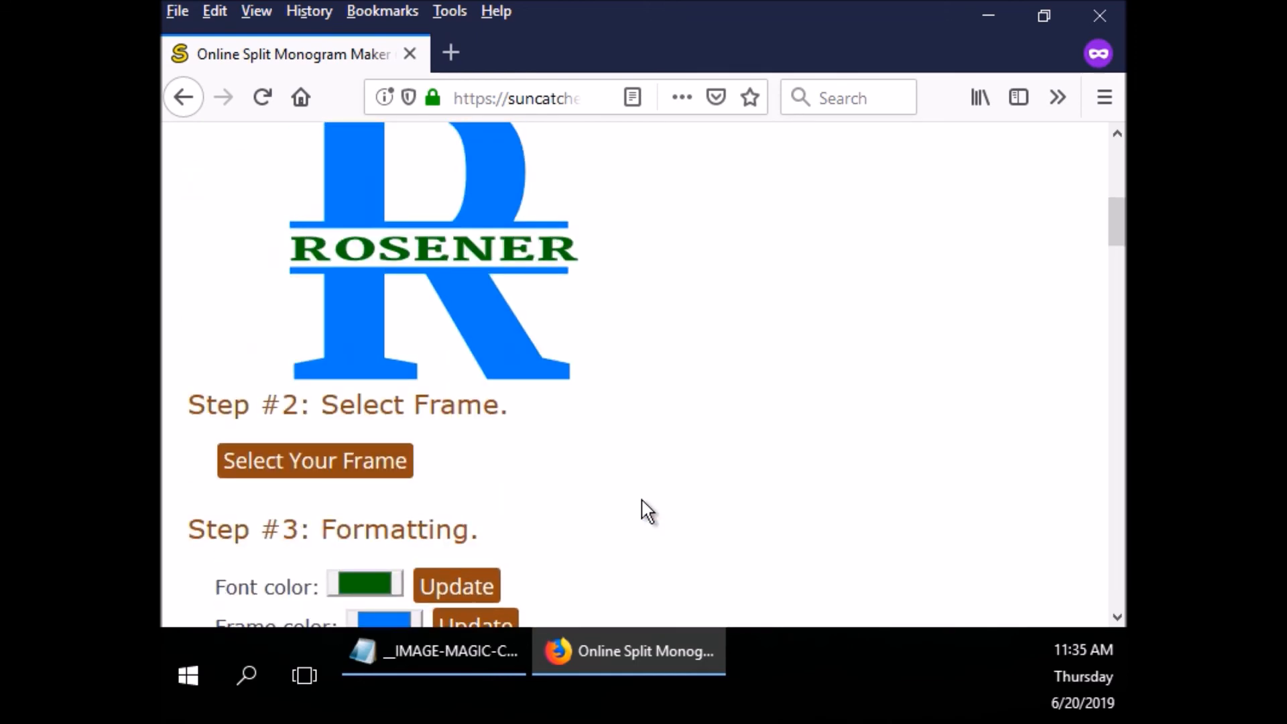